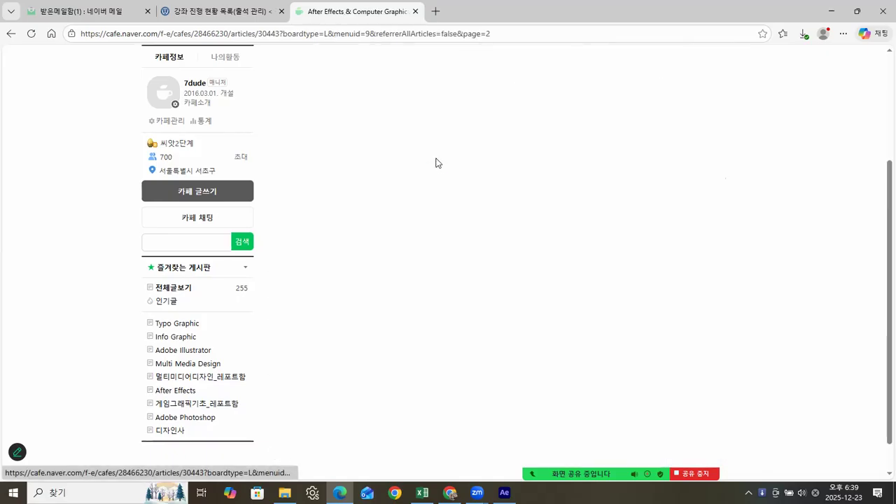
- Open the Adobe getting-started link in the class post and look over the After Effects tutorial page
{"action": "scroll", "coordinate": [490, 214], "scroll_direction": "down", "scroll_amount": 1}
{"action": "scroll", "coordinate": [463, 200], "scroll_direction": "down", "scroll_amount": 4}
{"action": "scroll", "coordinate": [459, 207], "scroll_direction": "down", "scroll_amount": 2}
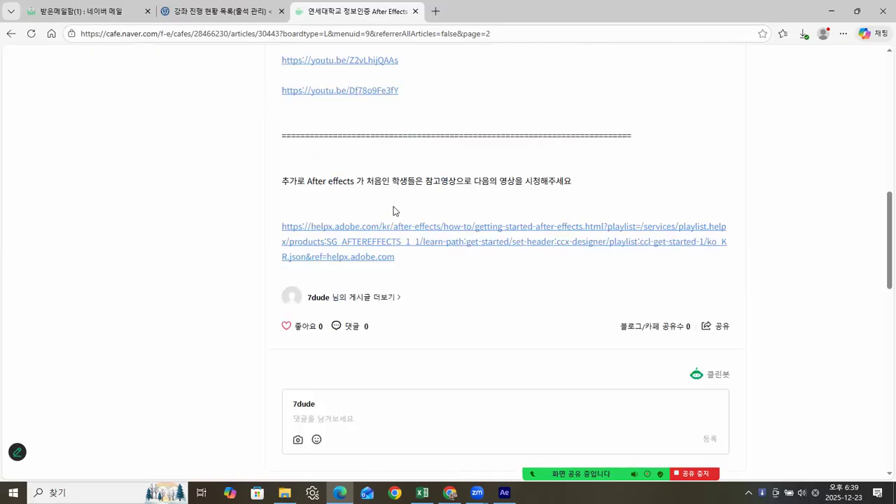
{"action": "left_click", "coordinate": [447, 234]}
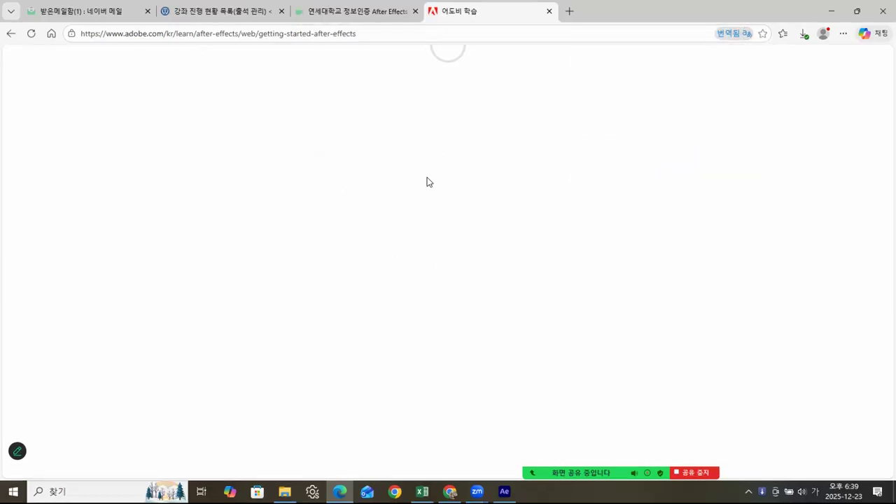
{"action": "scroll", "coordinate": [527, 228], "scroll_direction": "down", "scroll_amount": 7}
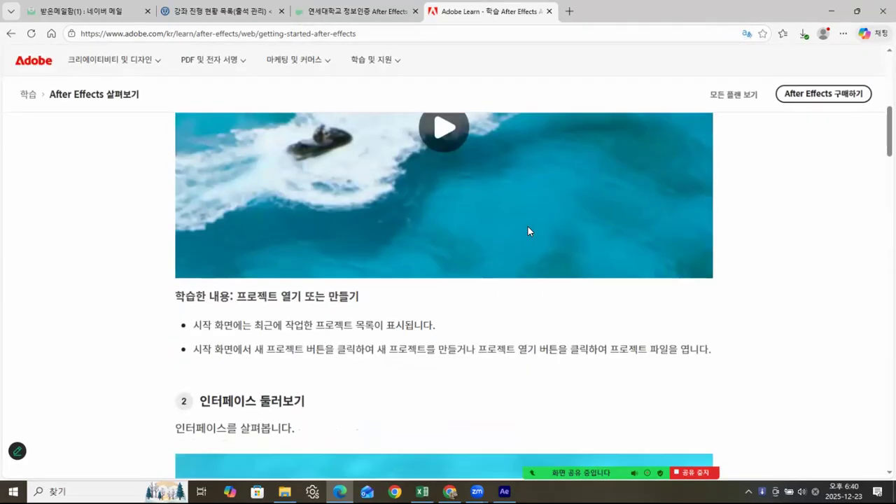
{"action": "scroll", "coordinate": [530, 227], "scroll_direction": "up", "scroll_amount": 4}
{"action": "scroll", "coordinate": [525, 223], "scroll_direction": "up", "scroll_amount": 3}
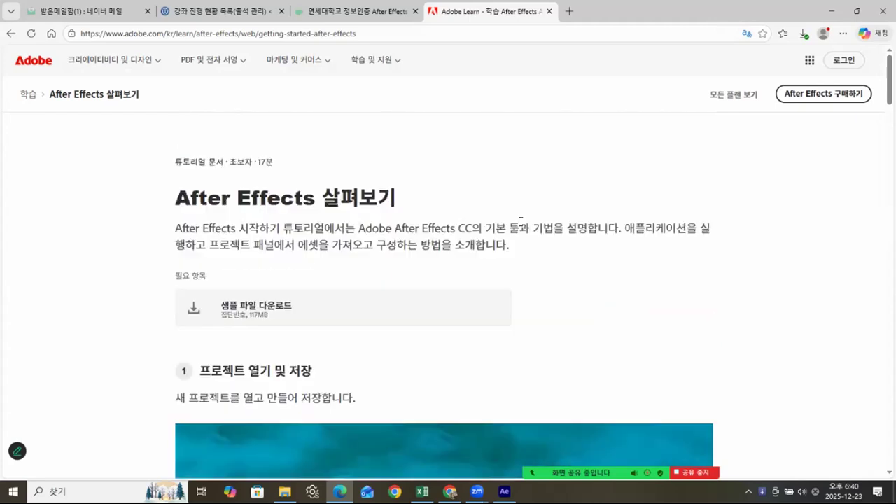
- Close the Adobe tutorial page and review the class post's video links and audio effects.zip attachment
{"action": "left_click", "coordinate": [550, 12]}
{"action": "scroll", "coordinate": [452, 248], "scroll_direction": "up", "scroll_amount": 3}
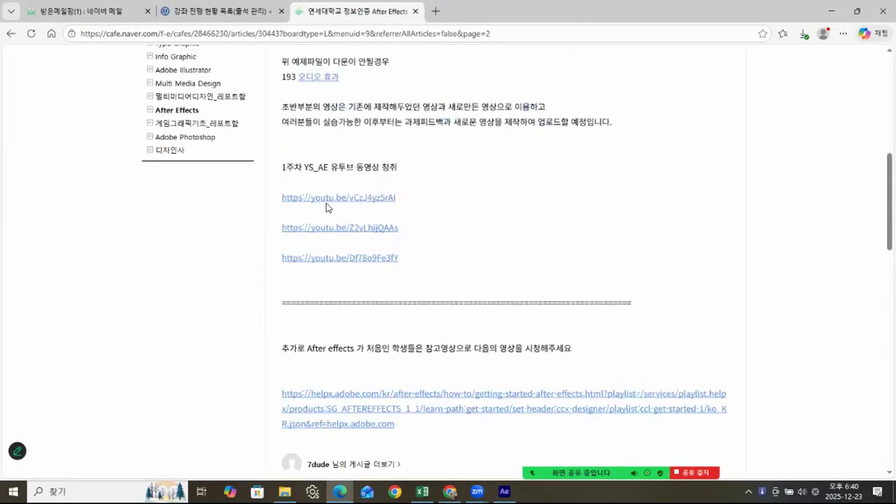
{"action": "scroll", "coordinate": [360, 199], "scroll_direction": "up", "scroll_amount": 3}
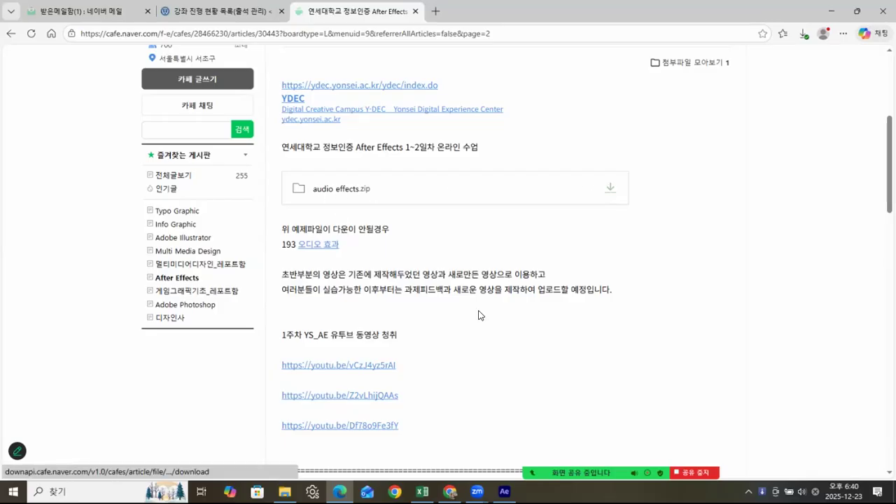
- Switch to File Explorer and open the audio effects folder inside the After Effects folder
{"action": "left_click", "coordinate": [285, 492]}
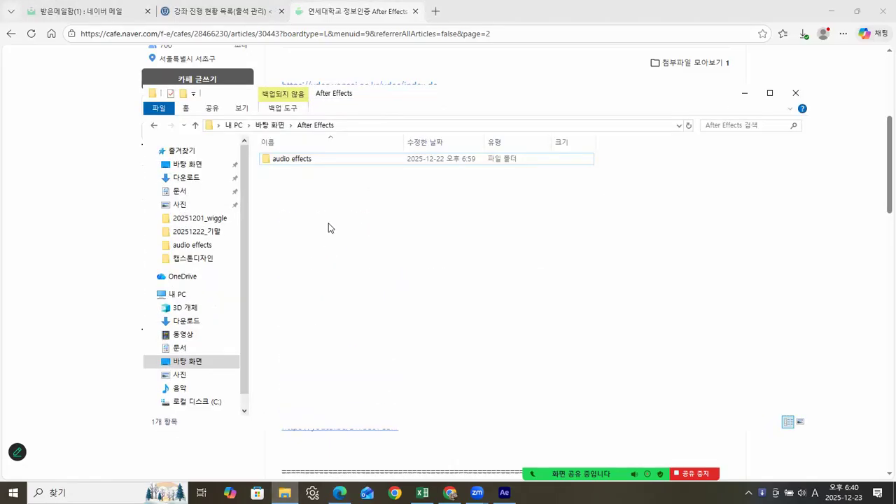
{"action": "left_click", "coordinate": [306, 160]}
{"action": "double_click", "coordinate": [306, 161]}
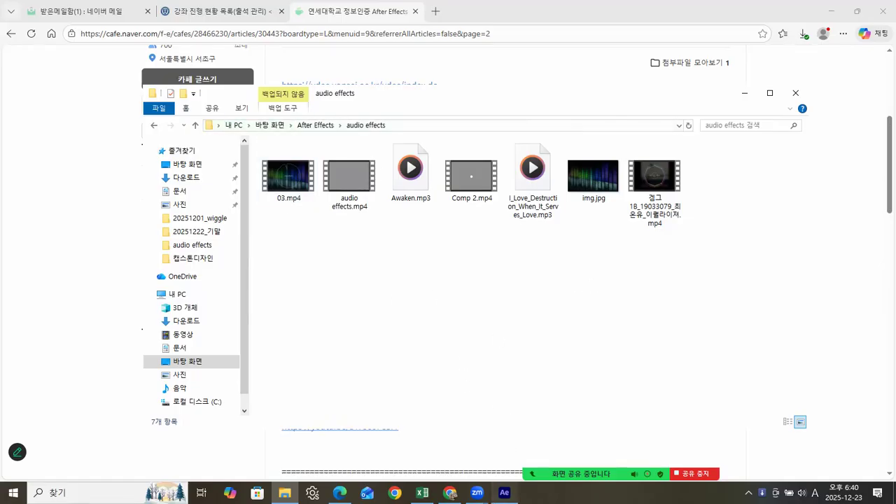
- Switch to After Effects and continue despite the known issues in the system compatibility report
{"action": "left_click", "coordinate": [504, 492]}
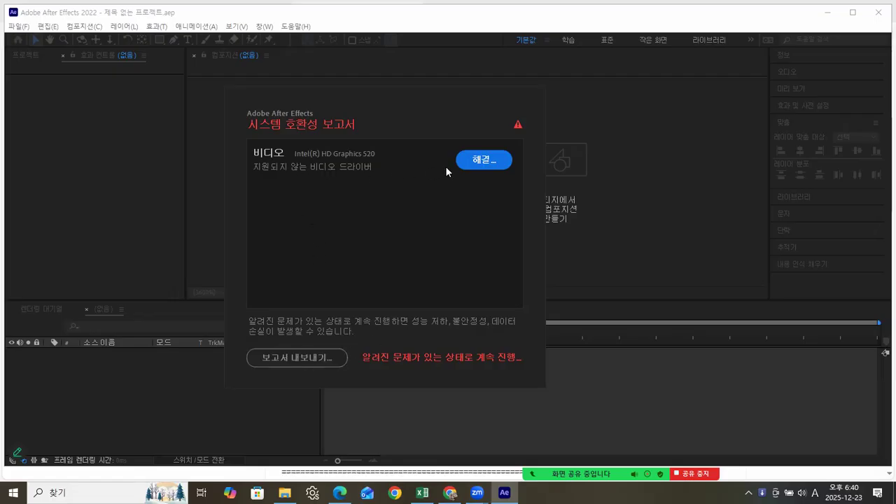
{"action": "left_click", "coordinate": [473, 358]}
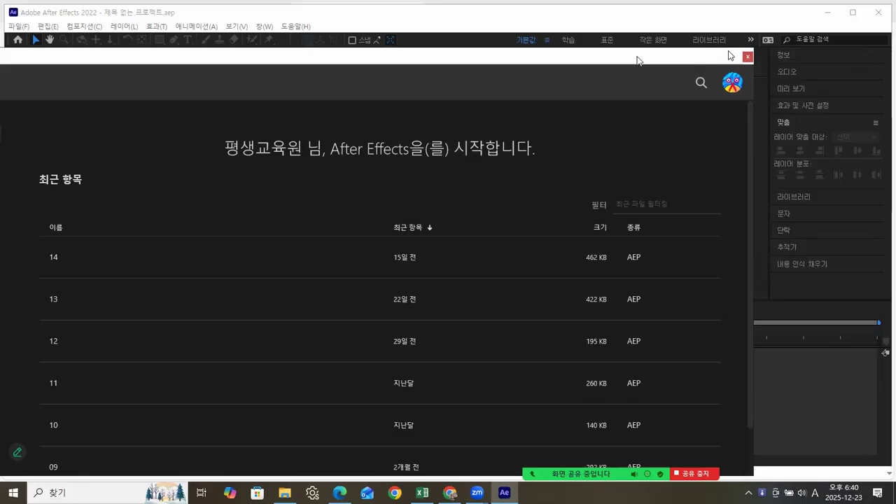
- Close the After Effects home screen and maximize the program window
{"action": "mouse_move", "coordinate": [742, 53]}
{"action": "left_mouse_down"}
{"action": "mouse_move", "coordinate": [757, 49]}
{"action": "mouse_move", "coordinate": [743, 54]}
{"action": "left_mouse_up"}
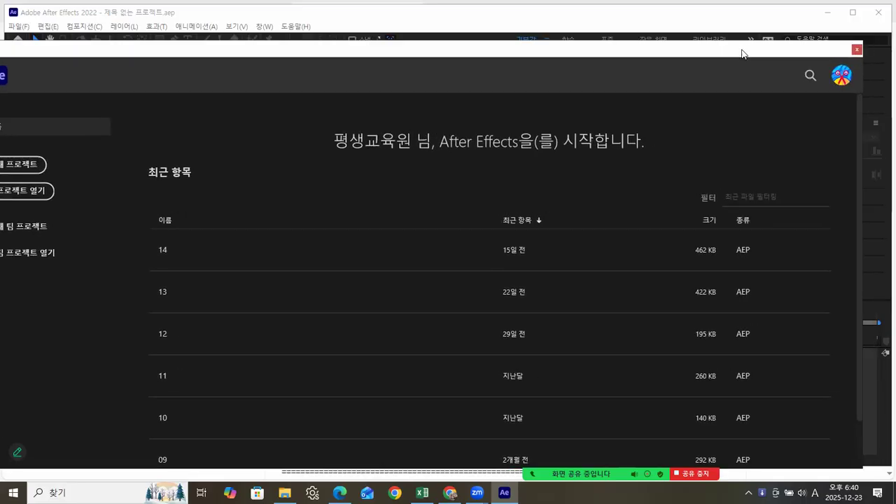
{"action": "left_click", "coordinate": [857, 50]}
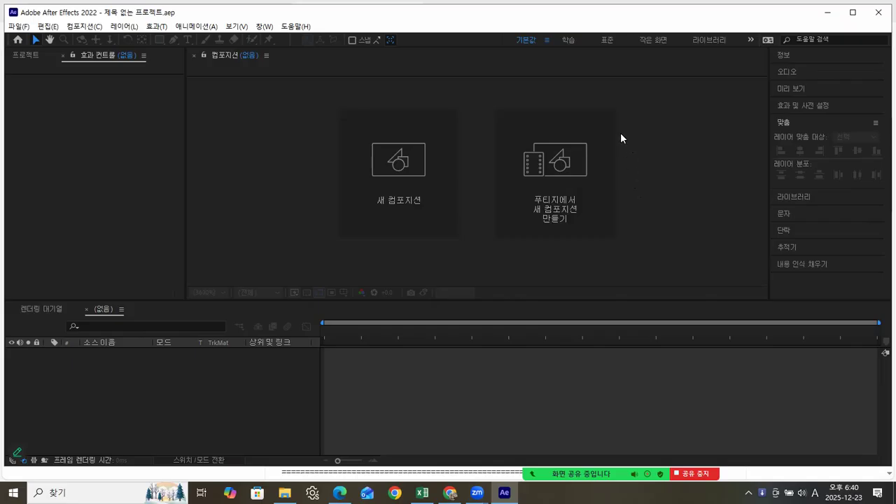
{"action": "left_click", "coordinate": [853, 13]}
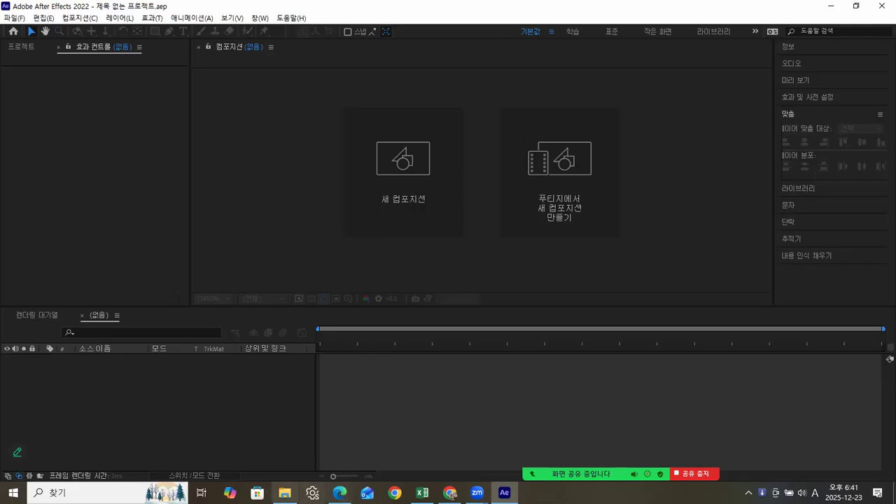
- Return to the audio effects folder in File Explorer and examine its video, music and image files
{"action": "left_click", "coordinate": [284, 492]}
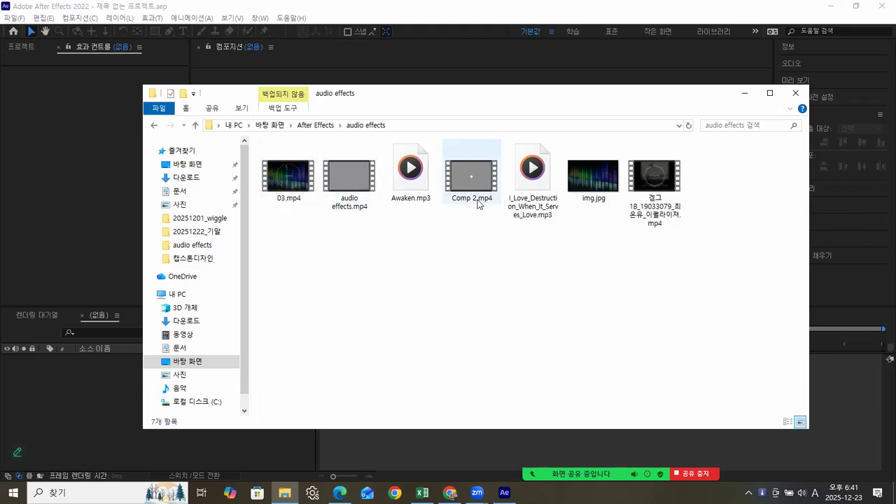
{"action": "mouse_move", "coordinate": [475, 204]}
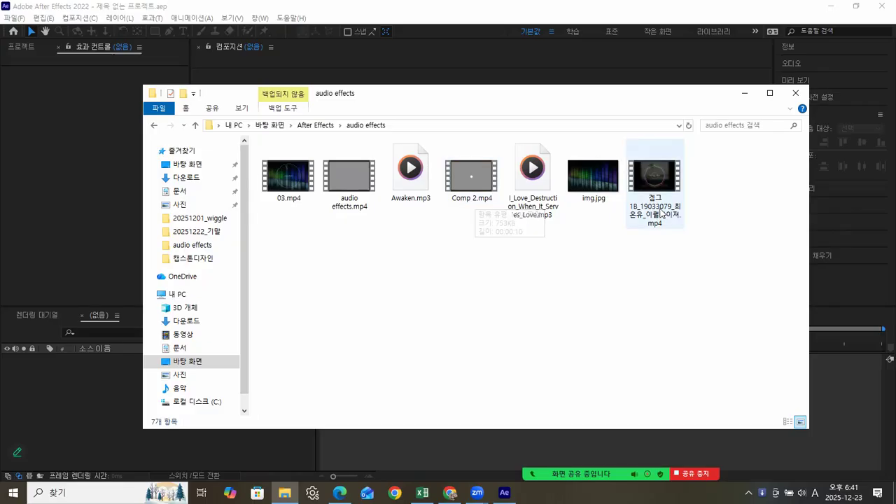
{"action": "mouse_move", "coordinate": [663, 215]}
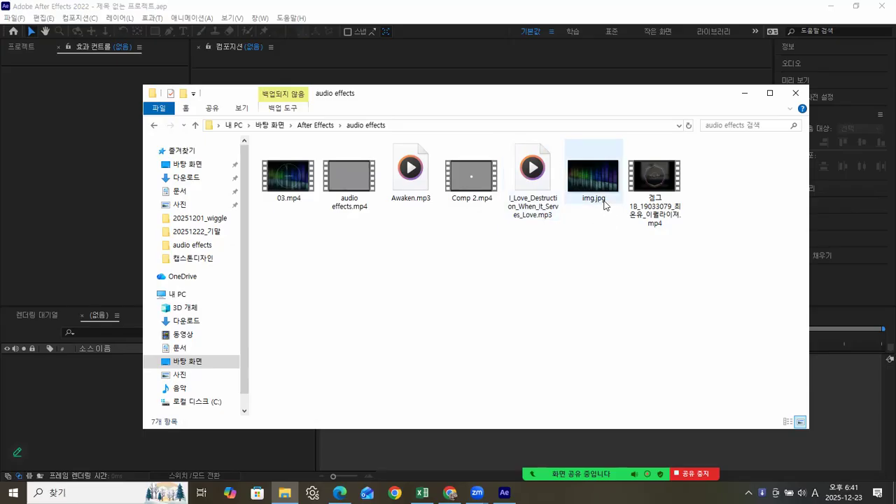
{"action": "mouse_move", "coordinate": [603, 208]}
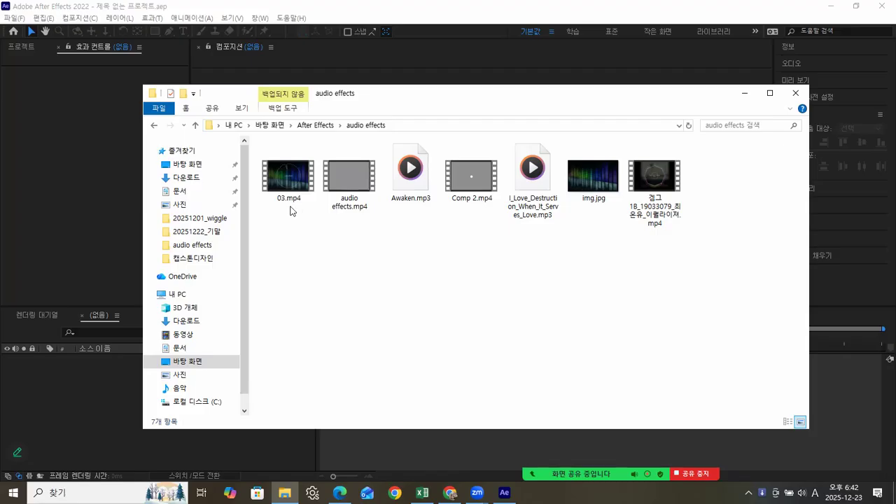
- Play 03.mp4 in full screen to view the finished audio effects example, and close the player
{"action": "left_click", "coordinate": [290, 183]}
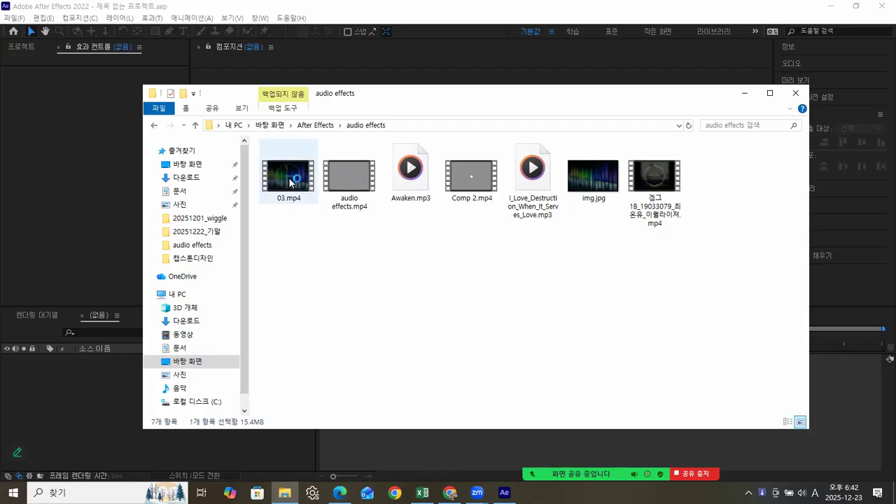
{"action": "double_click", "coordinate": [290, 182]}
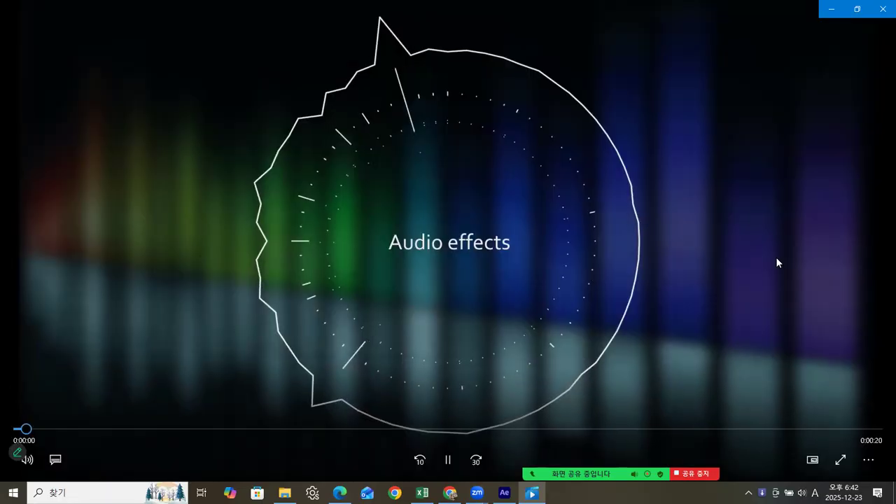
{"action": "double_click", "coordinate": [776, 257]}
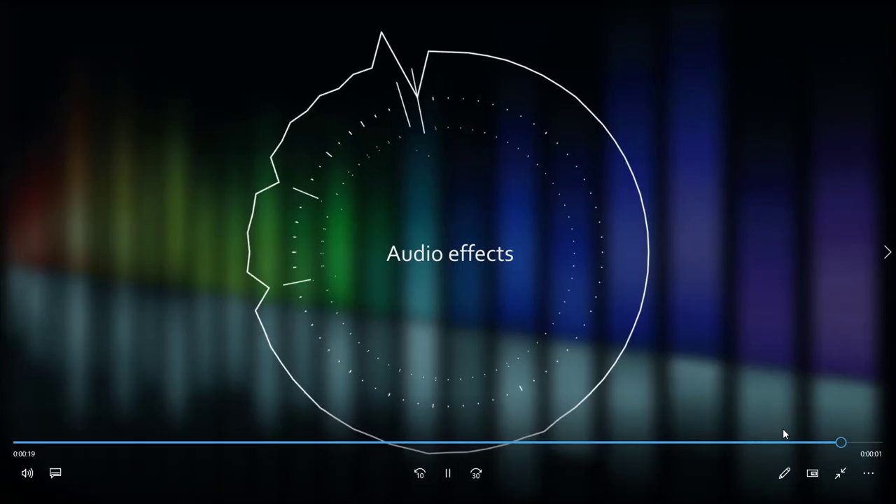
{"action": "left_click", "coordinate": [841, 473]}
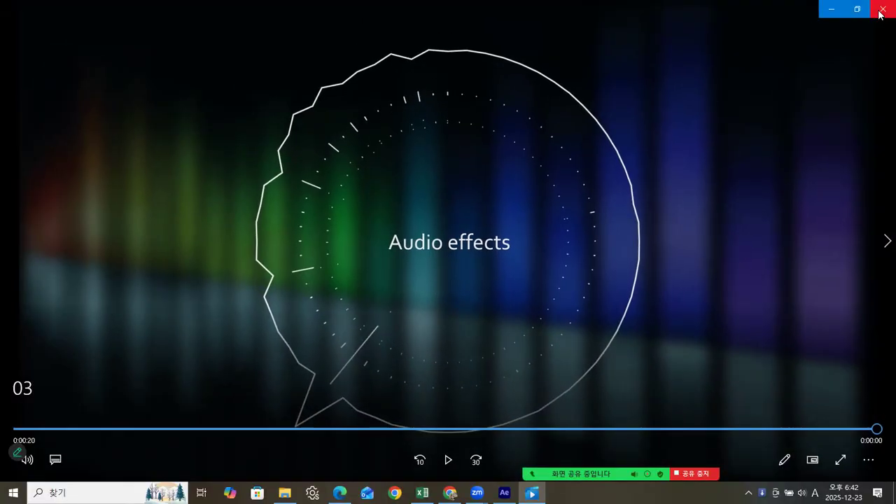
{"action": "left_click", "coordinate": [881, 14]}
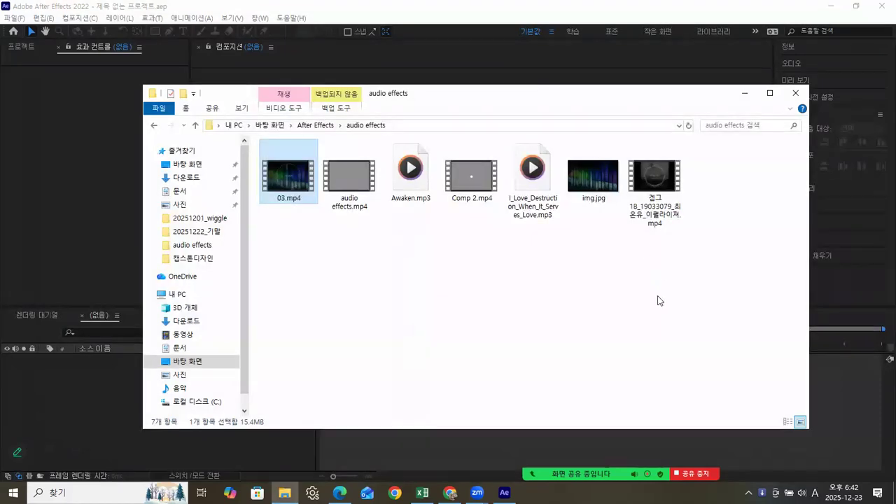
- Check the audio effects source files once more and return to the empty After Effects project
{"action": "left_click", "coordinate": [747, 94]}
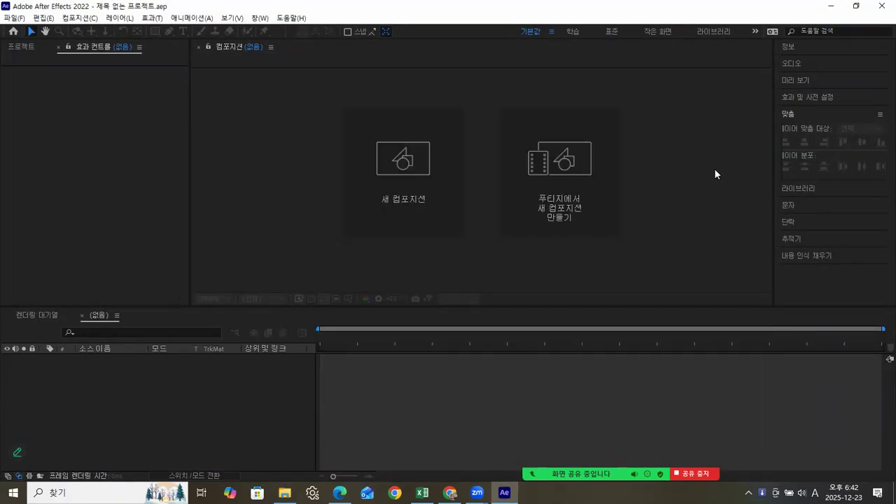
{"action": "mouse_move", "coordinate": [285, 493]}
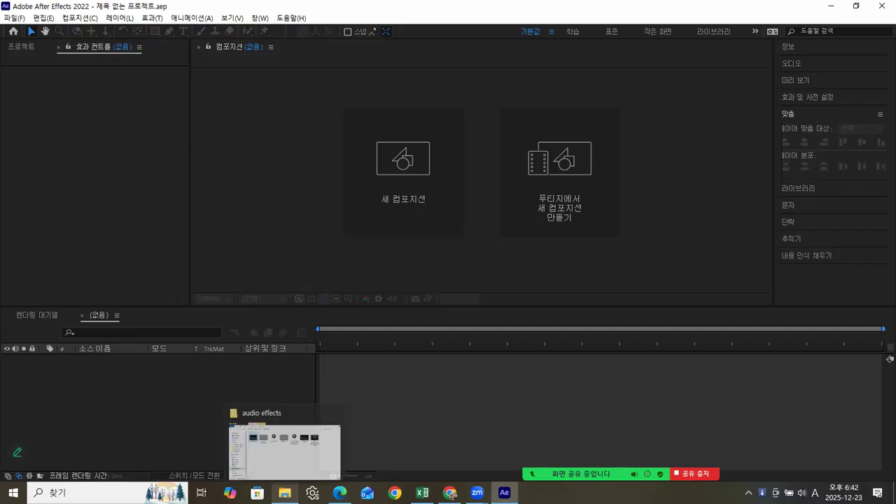
{"action": "left_click", "coordinate": [309, 457]}
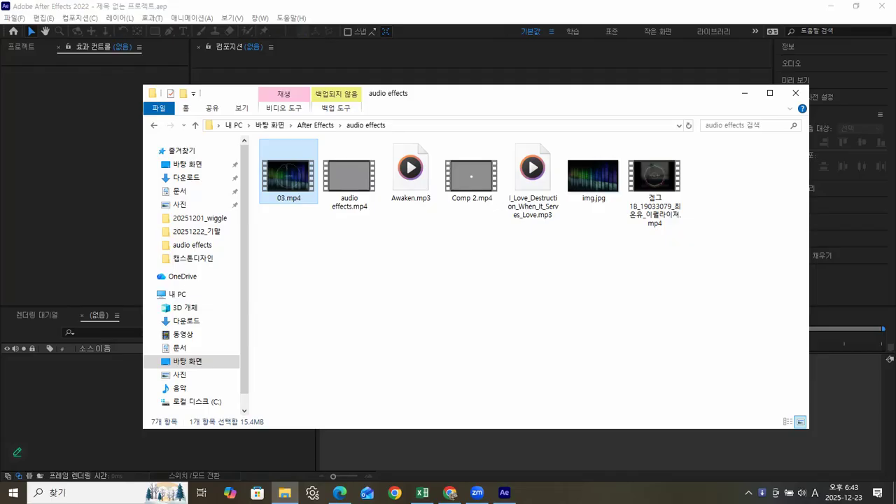
{"action": "left_click", "coordinate": [95, 264]}
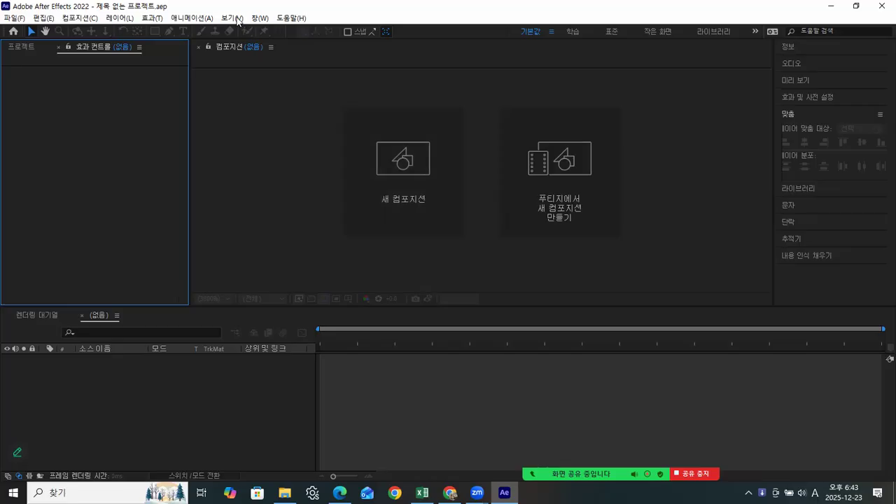
- Start a new composition and move its settings dialog toward the middle of the workspace
{"action": "left_click", "coordinate": [81, 21]}
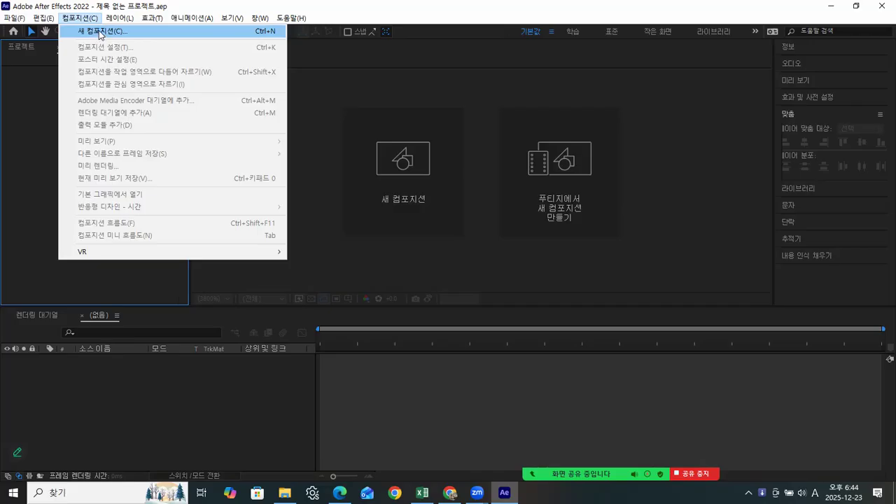
{"action": "left_click", "coordinate": [99, 34]}
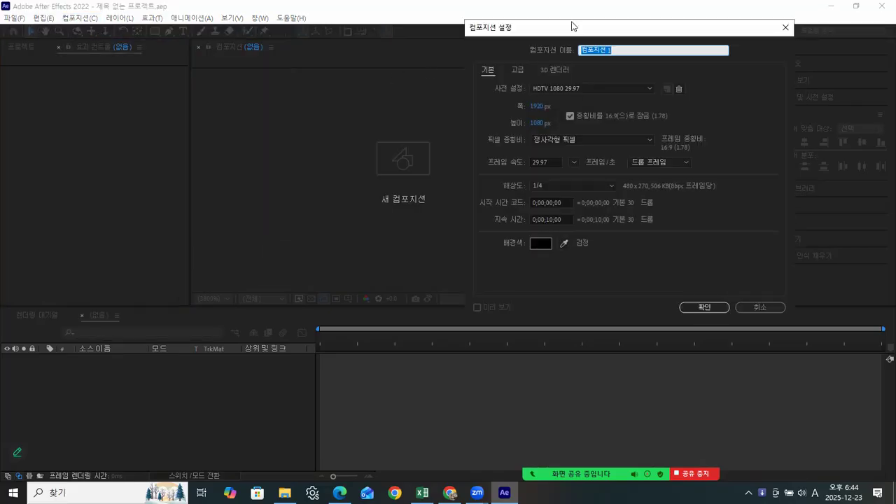
{"action": "left_click_drag", "start_coordinate": [572, 26], "coordinate": [383, 85]}
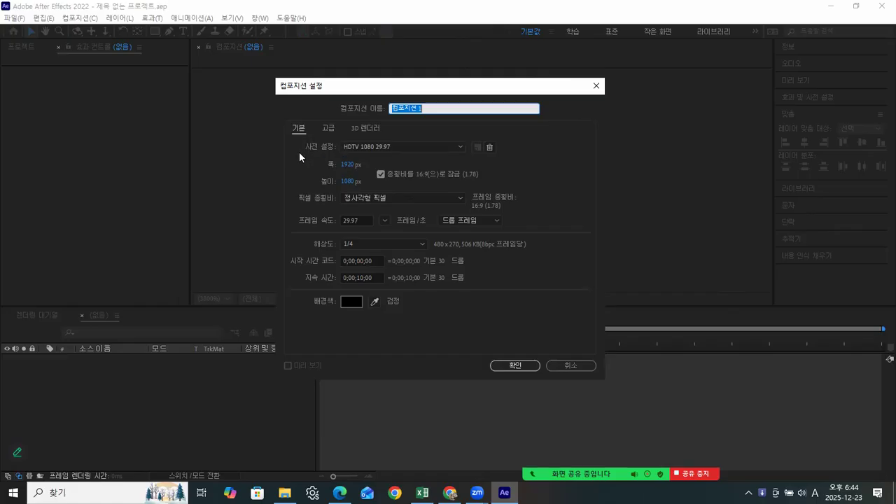
- Set the new composition's preset to HDV/HDTV 720 29.97
{"action": "left_click", "coordinate": [447, 145]}
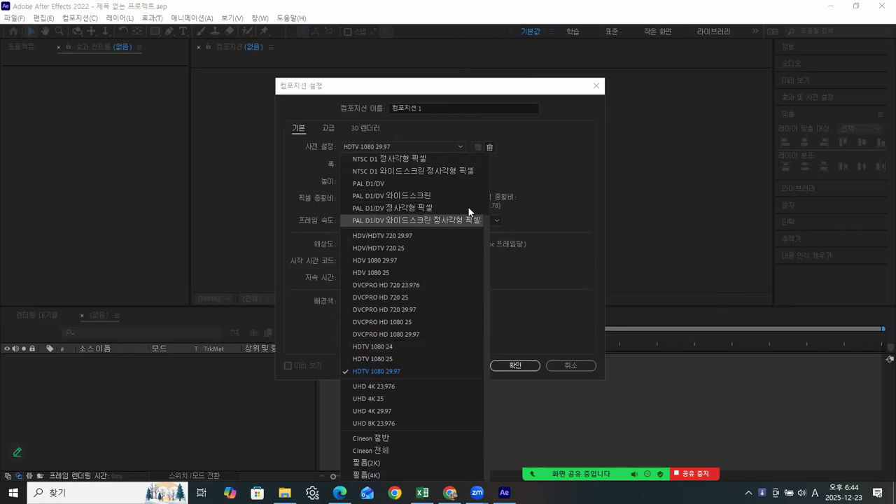
{"action": "left_click_drag", "start_coordinate": [516, 88], "coordinate": [554, 62]}
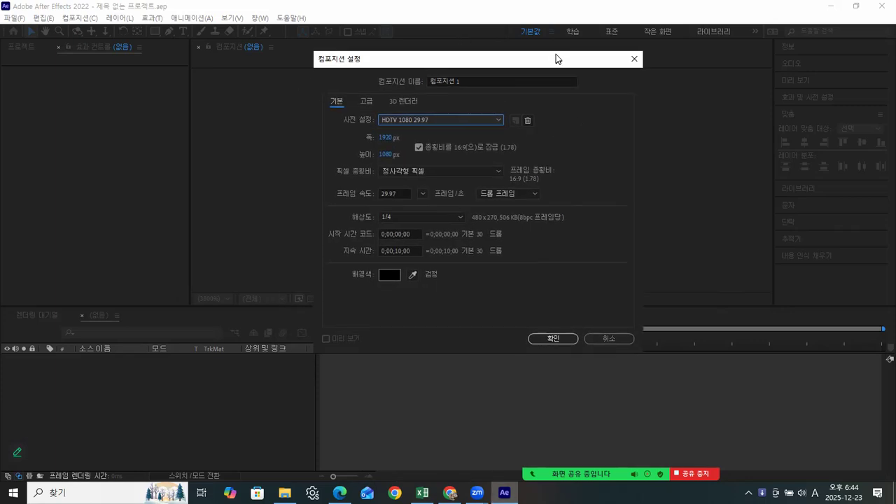
{"action": "left_click", "coordinate": [499, 120]}
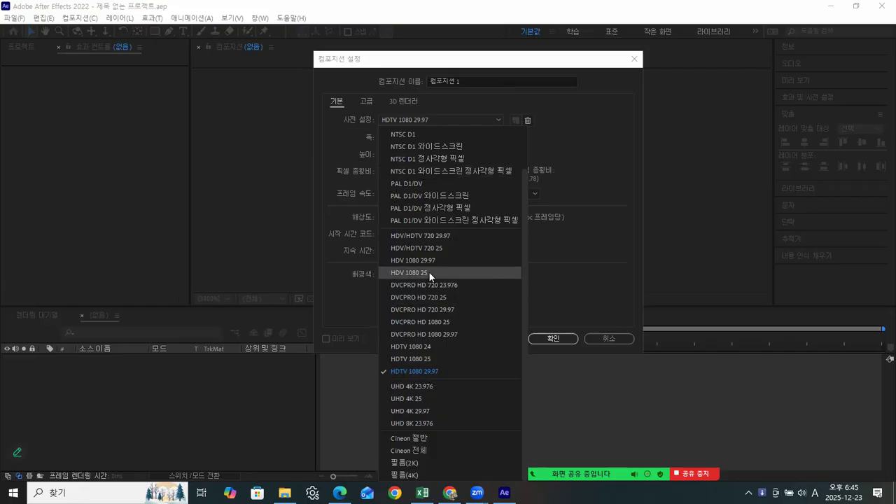
{"action": "left_click", "coordinate": [409, 236]}
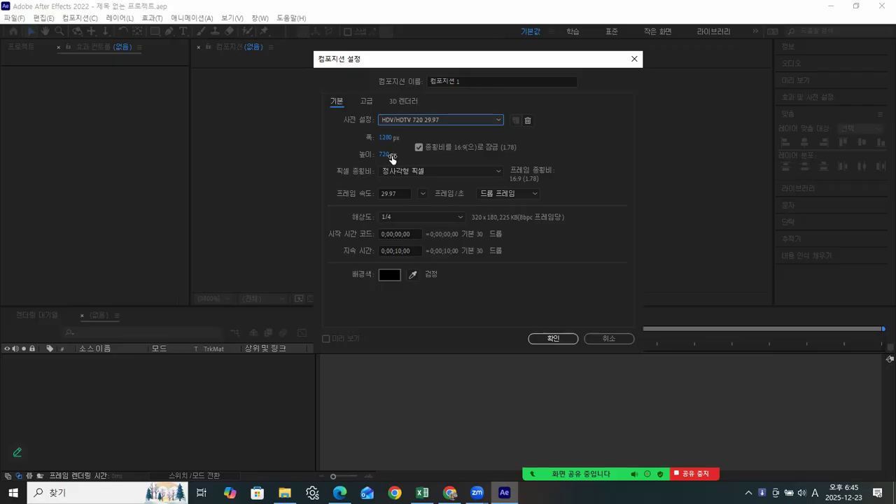
- Set the new composition's preset to NTSC D1
{"action": "left_click", "coordinate": [435, 120]}
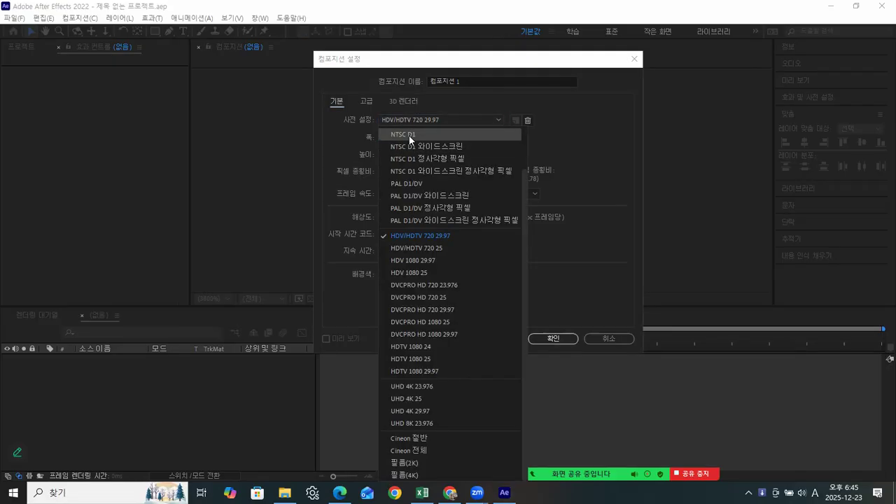
{"action": "left_click", "coordinate": [409, 136]}
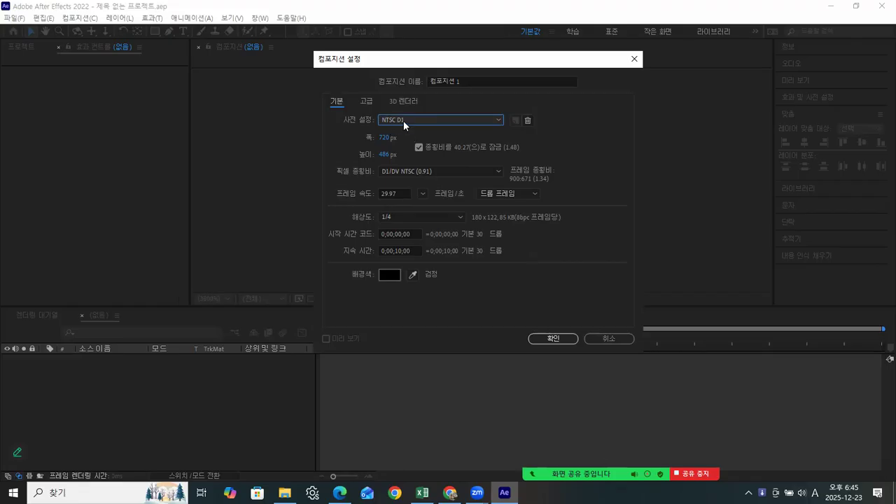
- Set the new composition's preset to HDTV 1080 29.97
{"action": "left_click", "coordinate": [403, 121]}
{"action": "left_click", "coordinate": [405, 118]}
{"action": "left_click", "coordinate": [405, 117]}
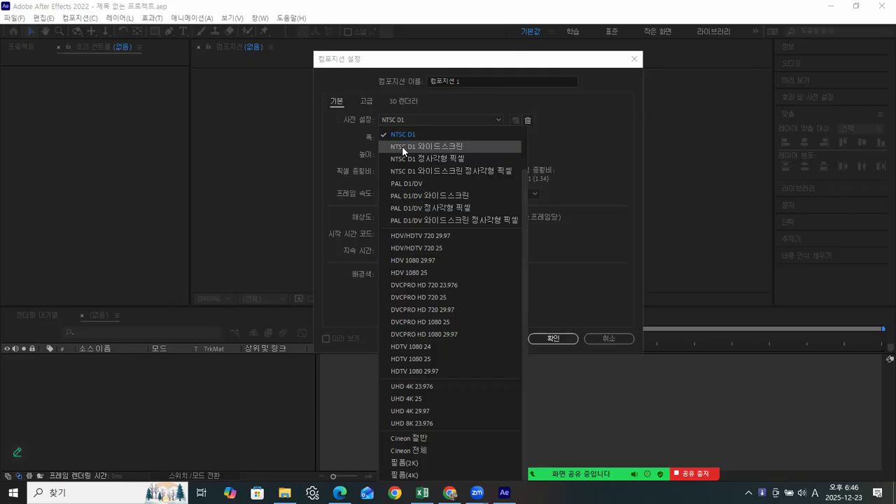
{"action": "left_click", "coordinate": [405, 371]}
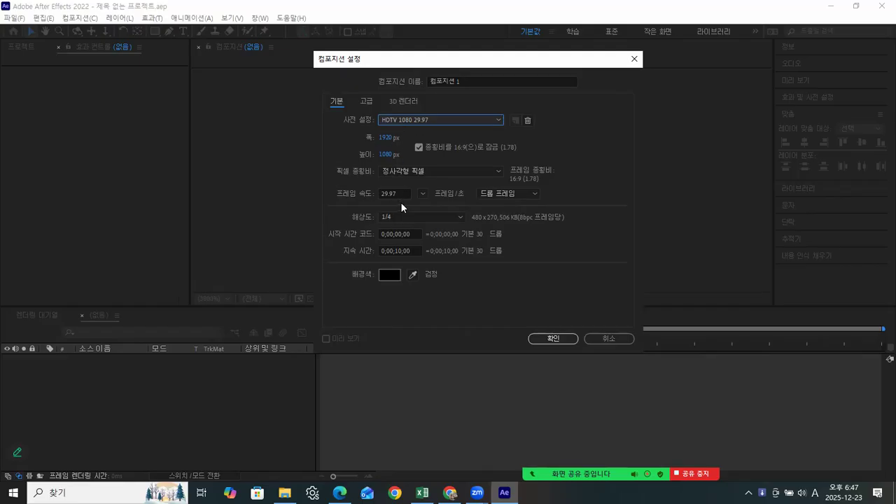
- Set the composition's duration to 10 seconds and create the composition
{"action": "left_click", "coordinate": [400, 251]}
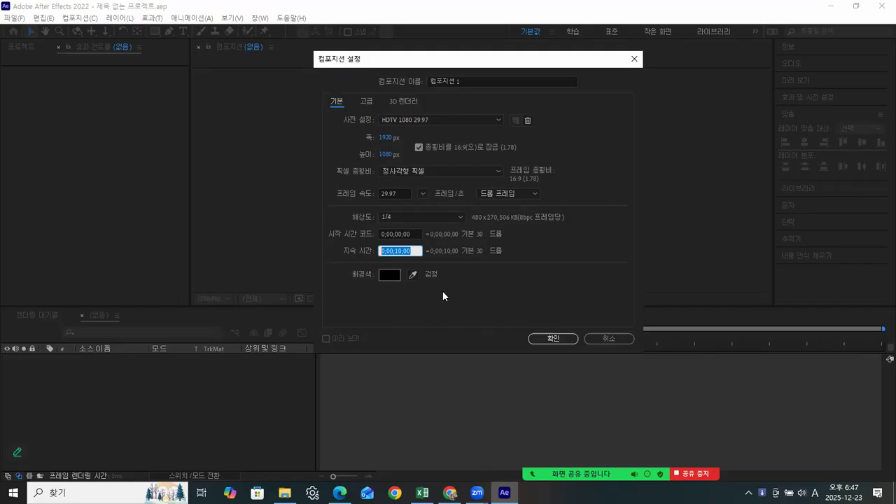
{"action": "type", "text": "10"}
{"action": "left_click", "coordinate": [535, 254]}
{"action": "left_click", "coordinate": [400, 251]}
{"action": "type", "text": "10."}
{"action": "left_click", "coordinate": [518, 264]}
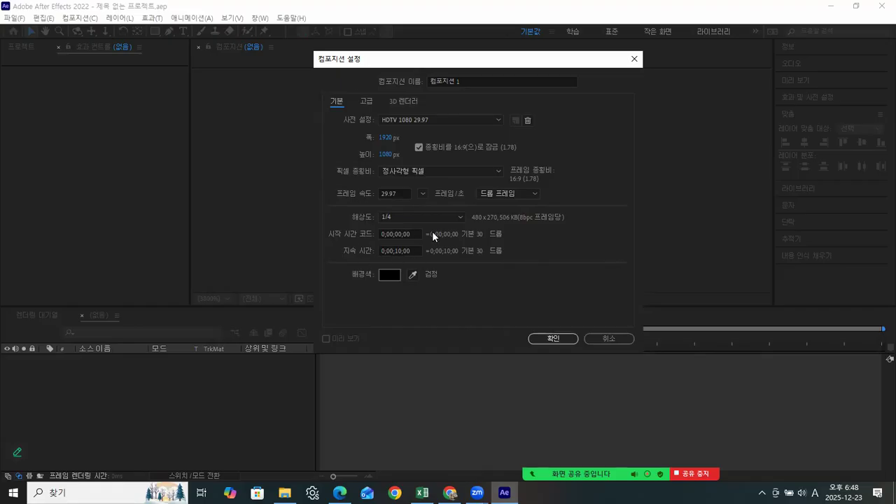
{"action": "left_click", "coordinate": [416, 251]}
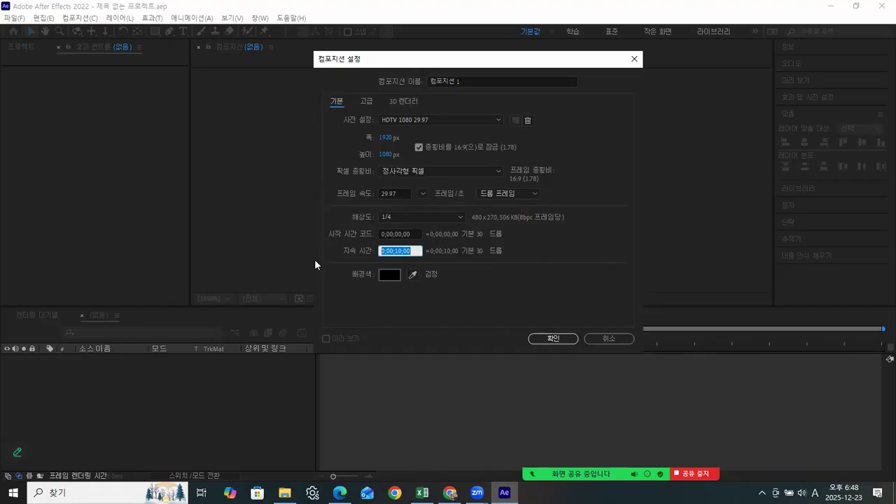
{"action": "type", "text": "10."}
{"action": "left_click", "coordinate": [554, 264]}
{"action": "left_click", "coordinate": [386, 250]}
{"action": "type", "text": "10."}
{"action": "left_click", "coordinate": [552, 339]}
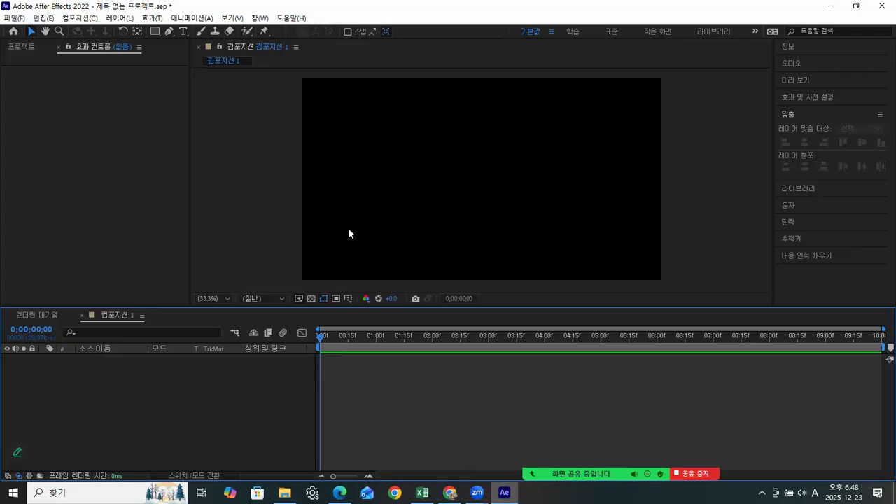
- Import img.jpg from the audio effects folder into the project and add it to the composition's timeline as a layer
{"action": "left_click", "coordinate": [22, 49]}
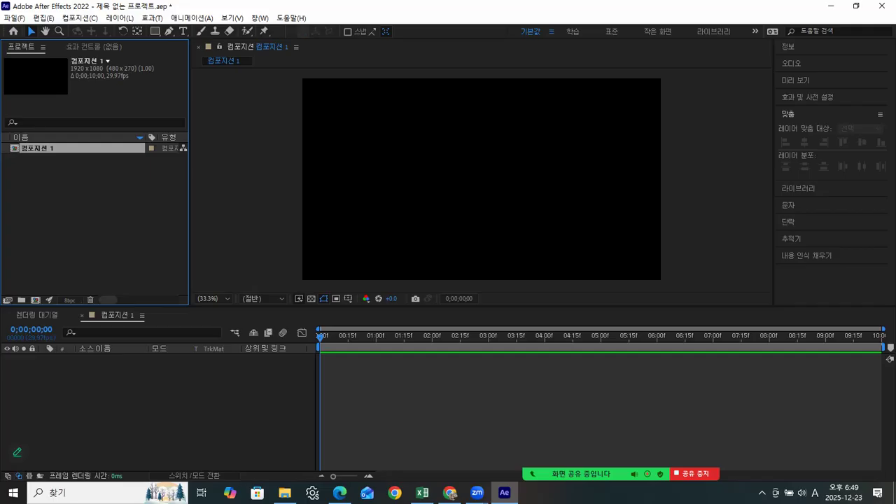
{"action": "left_click", "coordinate": [285, 492]}
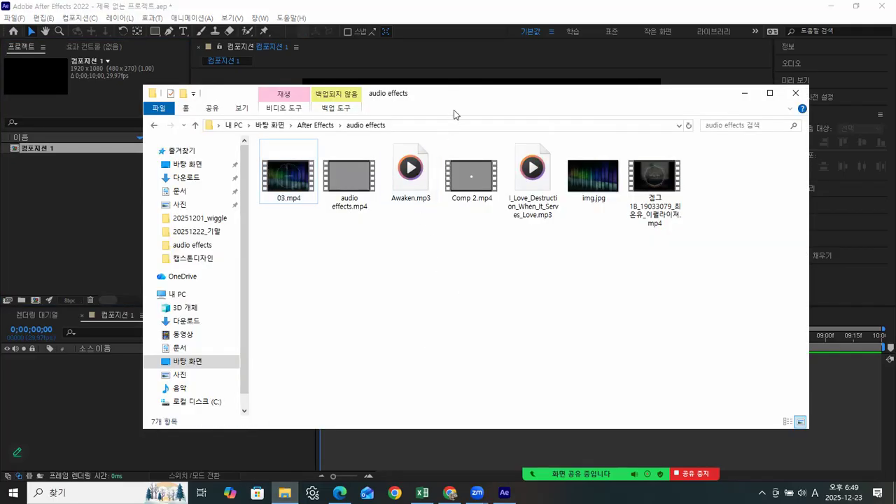
{"action": "left_click_drag", "start_coordinate": [460, 98], "coordinate": [490, 88]}
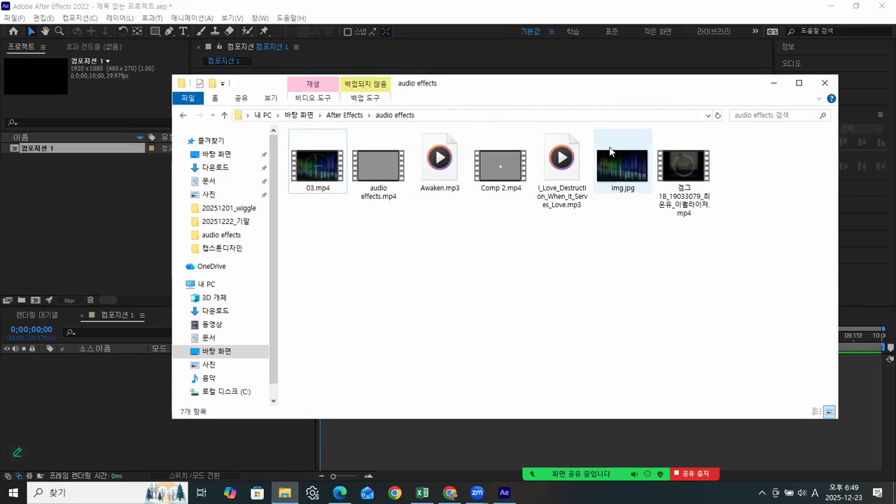
{"action": "left_click_drag", "start_coordinate": [621, 184], "coordinate": [97, 214]}
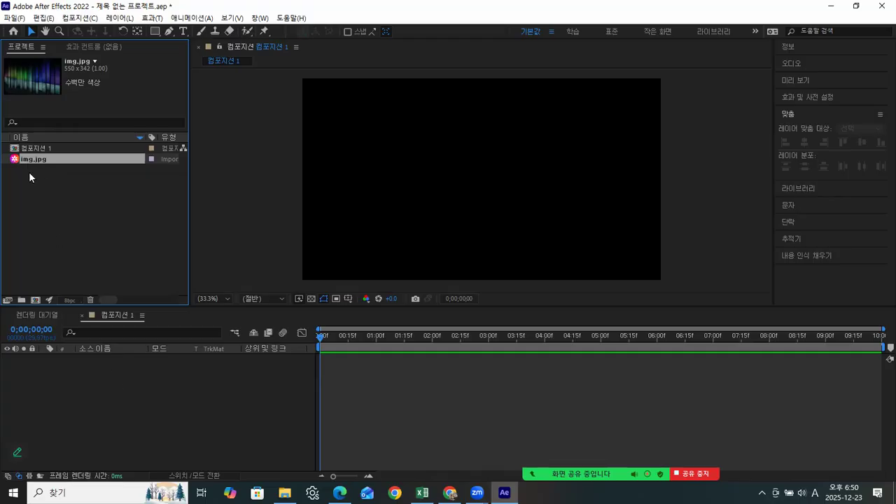
{"action": "left_click_drag", "start_coordinate": [29, 159], "coordinate": [121, 386]}
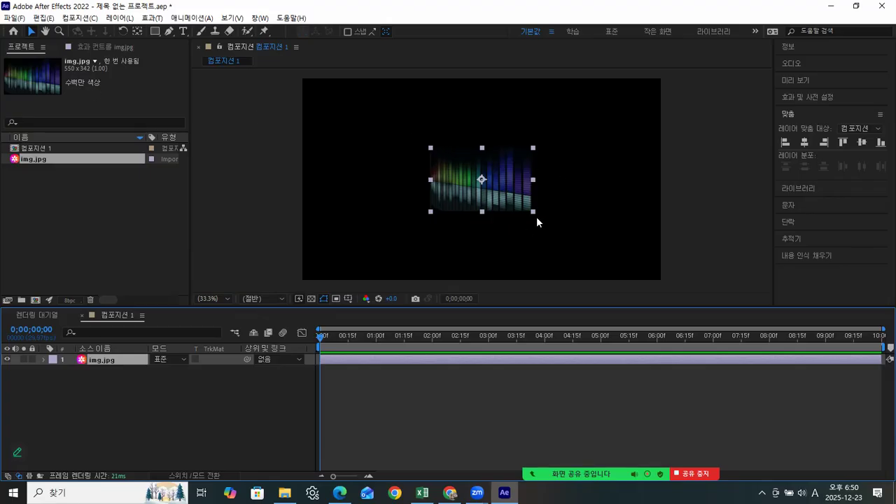
- Try scaling the img.jpg layer up proportionally to about one and a half times its size, and undo the scaling
{"action": "left_click", "coordinate": [743, 172]}
{"action": "left_click", "coordinate": [482, 197]}
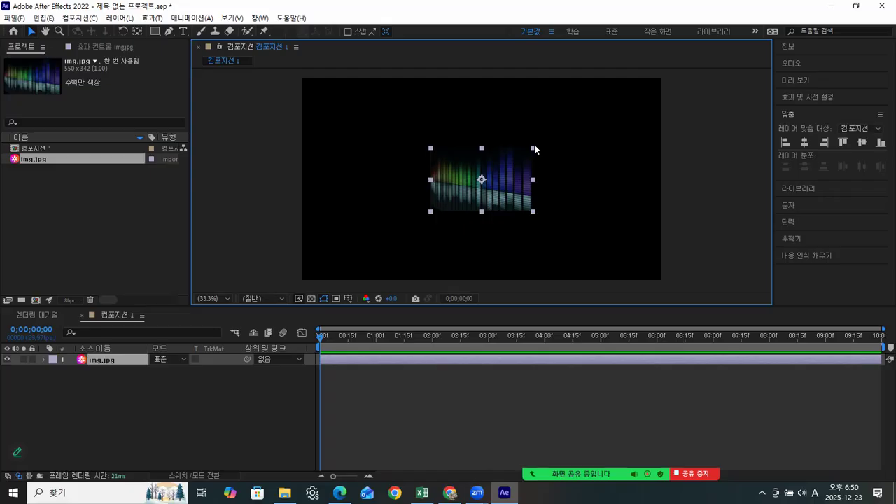
{"action": "left_click_drag", "start_coordinate": [533, 148], "coordinate": [564, 128]}
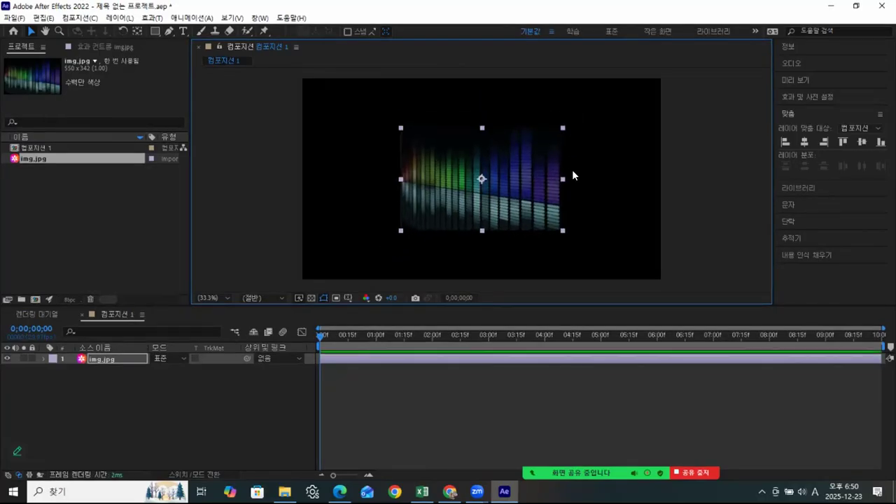
{"action": "key", "text": "ctrl+z"}
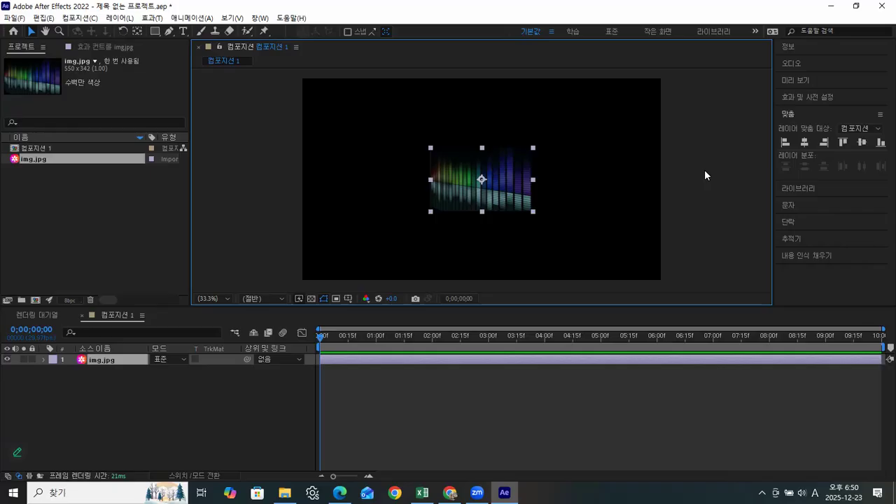
- Try stretching the img.jpg layer wider and flatter without keeping its proportions, and undo the distortion
{"action": "left_click", "coordinate": [643, 167]}
{"action": "left_click", "coordinate": [486, 190]}
{"action": "mouse_move", "coordinate": [544, 146]}
{"action": "left_mouse_down"}
{"action": "mouse_move", "coordinate": [507, 164]}
{"action": "mouse_move", "coordinate": [539, 143]}
{"action": "mouse_move", "coordinate": [506, 175]}
{"action": "mouse_move", "coordinate": [551, 158]}
{"action": "left_mouse_up"}
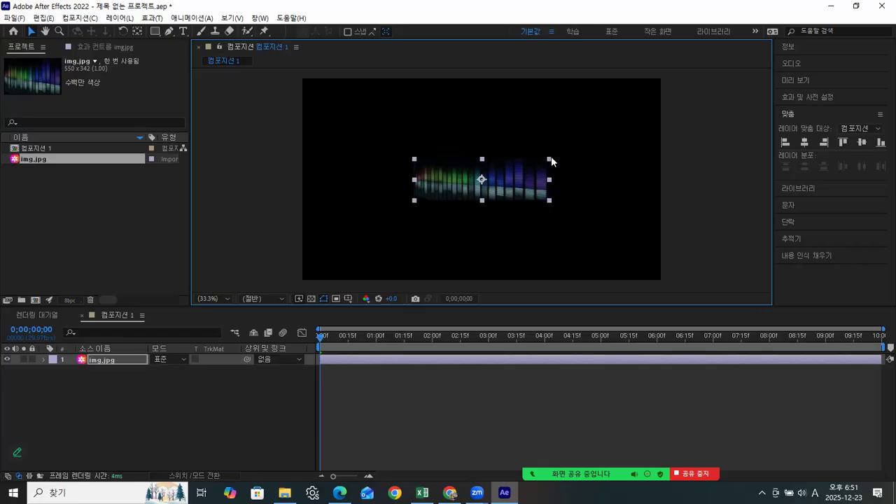
{"action": "key", "text": "ctrl+z"}
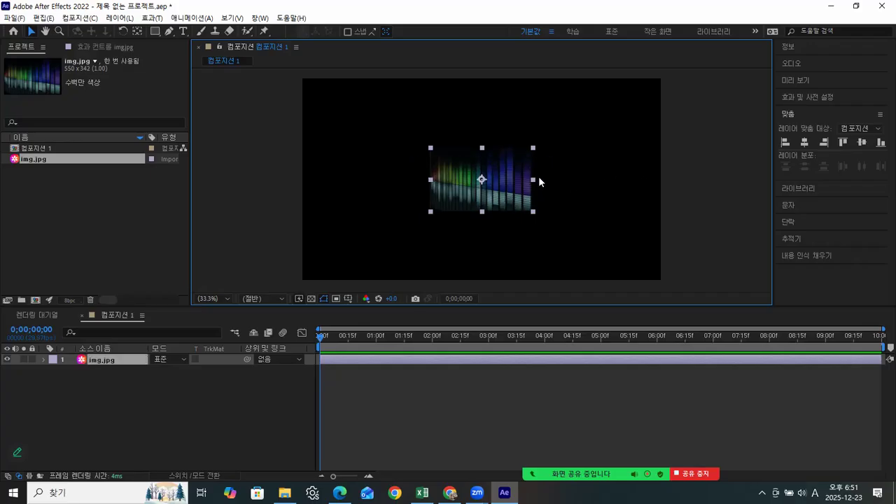
- Try enlarging the img.jpg layer proportionally to the composition's full height, undo it, and reselect the layer
{"action": "left_click_drag", "start_coordinate": [535, 149], "coordinate": [641, 90]}
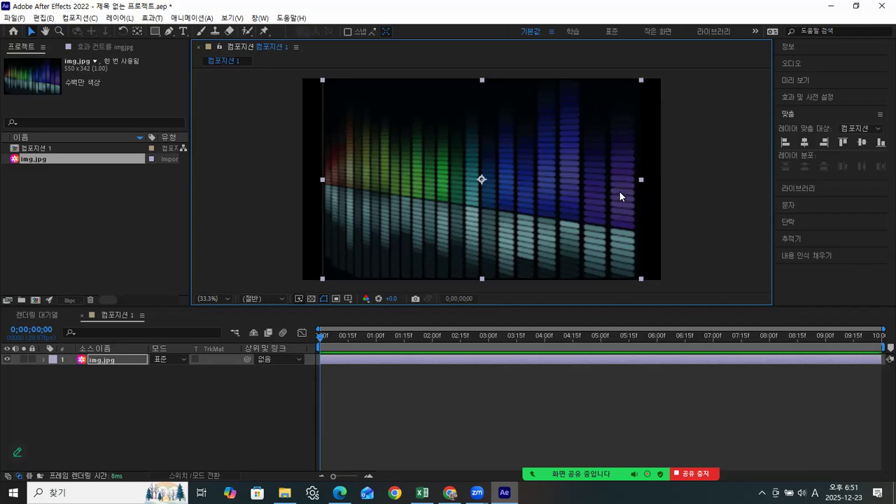
{"action": "key", "text": "ctrl+z"}
{"action": "left_click", "coordinate": [677, 173]}
{"action": "left_click", "coordinate": [523, 183]}
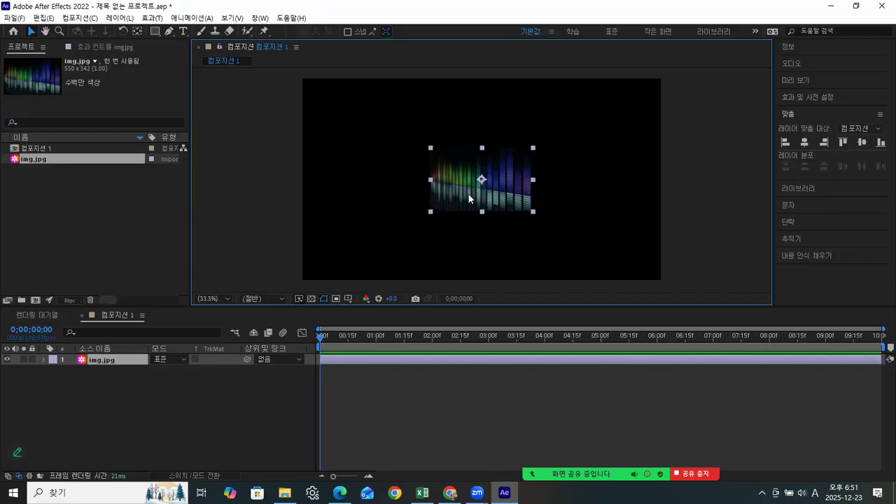
- Switch to the browser and open the 키보드 단축키 post on page 2 of the cafe's After Effects board
{"action": "left_click", "coordinate": [339, 493]}
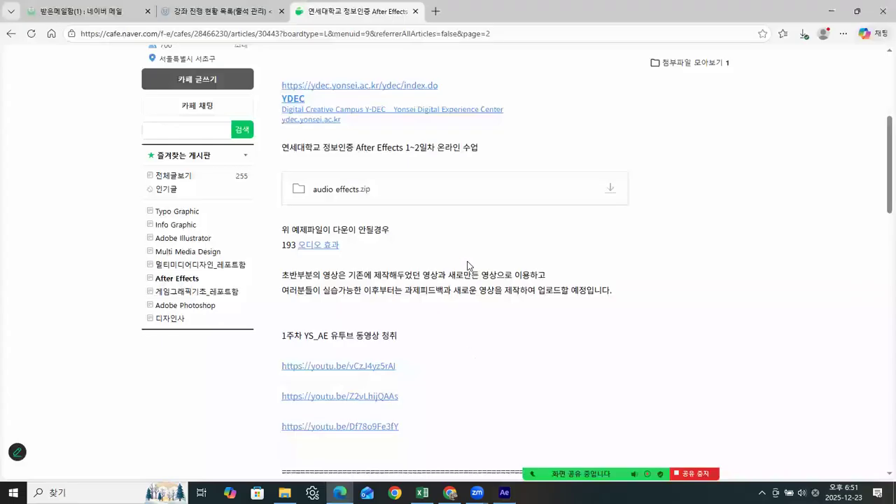
{"action": "scroll", "coordinate": [462, 268], "scroll_direction": "up", "scroll_amount": 2}
{"action": "scroll", "coordinate": [462, 268], "scroll_direction": "down", "scroll_amount": 2}
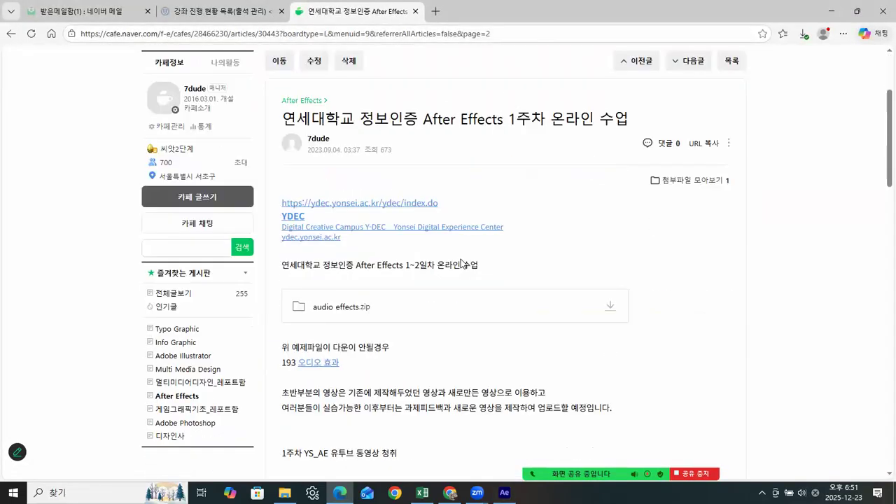
{"action": "left_click", "coordinate": [186, 332]}
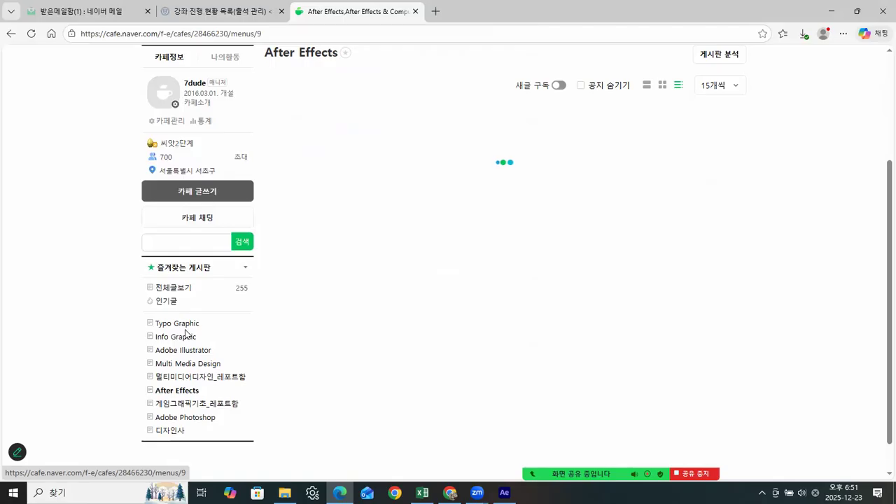
{"action": "scroll", "coordinate": [364, 190], "scroll_direction": "down", "scroll_amount": 2}
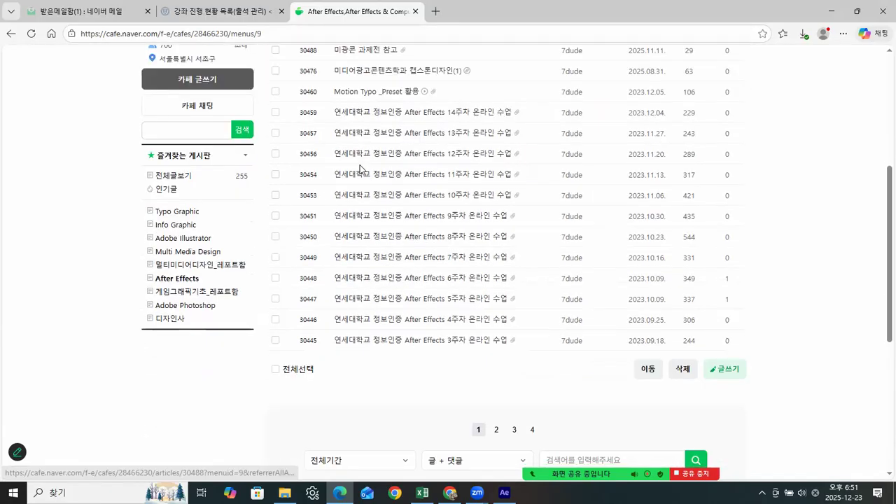
{"action": "left_click", "coordinate": [497, 430]}
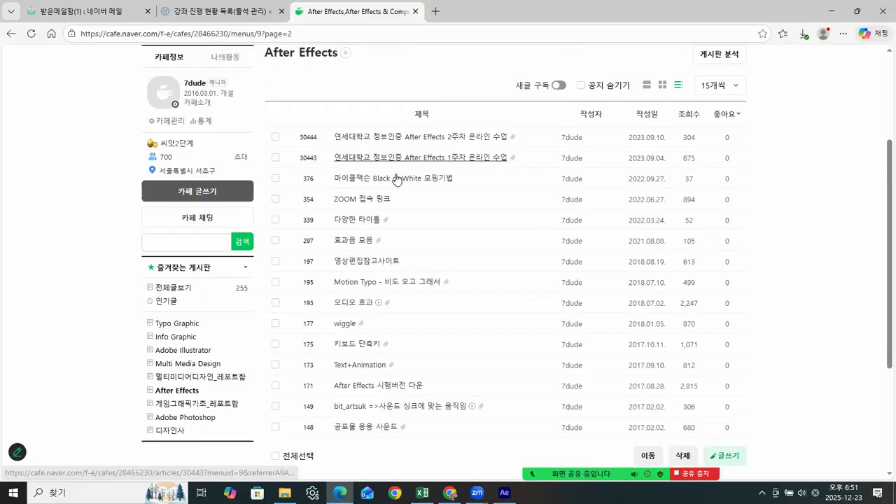
{"action": "scroll", "coordinate": [361, 304], "scroll_direction": "down", "scroll_amount": 1}
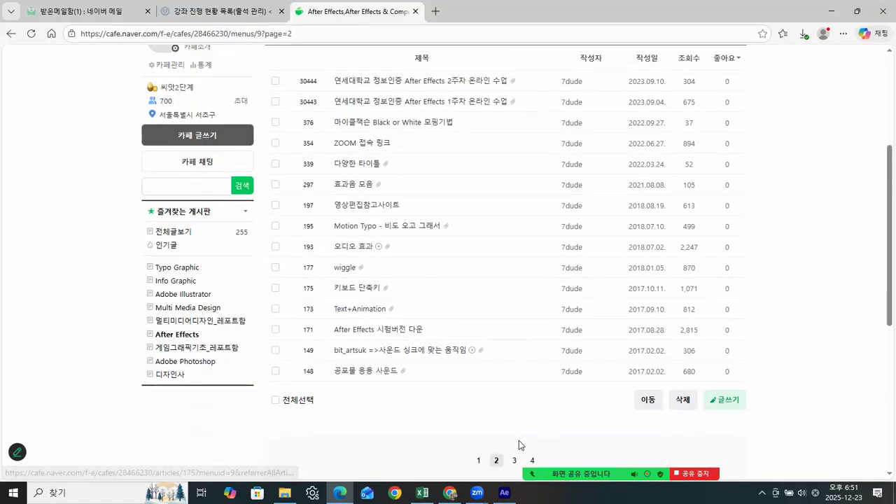
{"action": "left_click", "coordinate": [349, 290]}
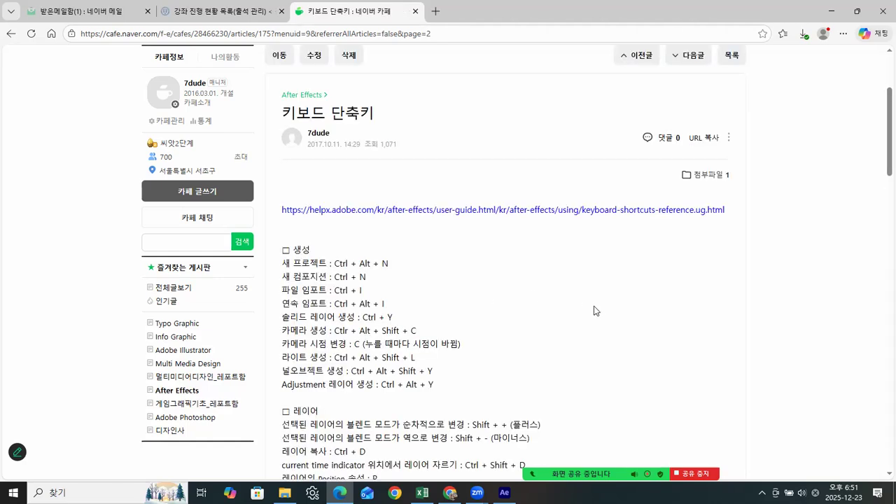
- Examine the layer and timeline shortcut lists in the keyboard shortcuts post
{"action": "scroll", "coordinate": [595, 301], "scroll_direction": "down", "scroll_amount": 2}
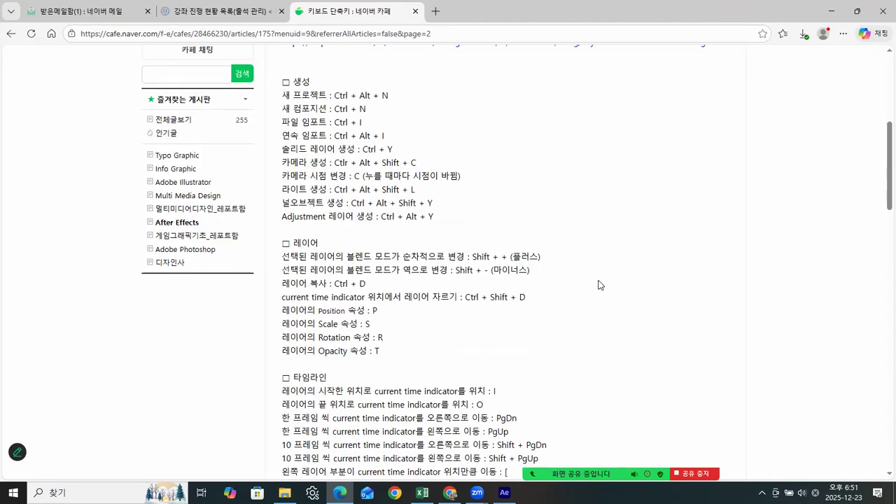
{"action": "scroll", "coordinate": [593, 287], "scroll_direction": "down", "scroll_amount": 2}
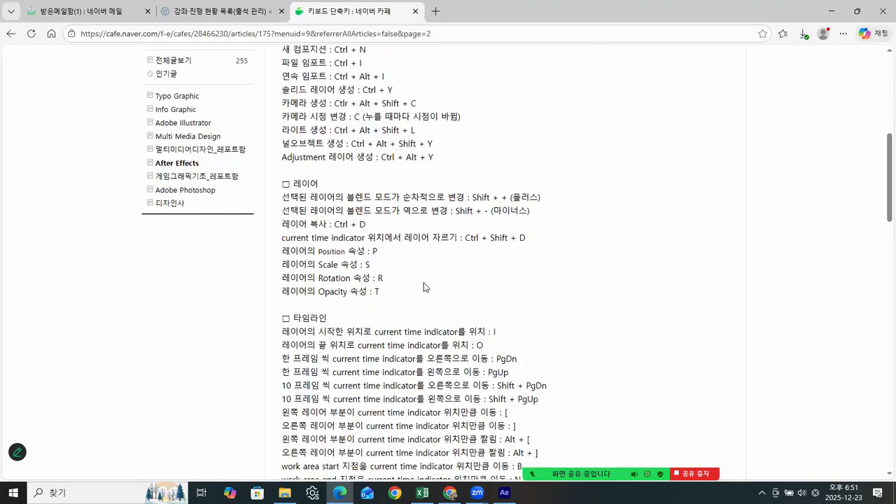
{"action": "scroll", "coordinate": [424, 283], "scroll_direction": "down", "scroll_amount": 2}
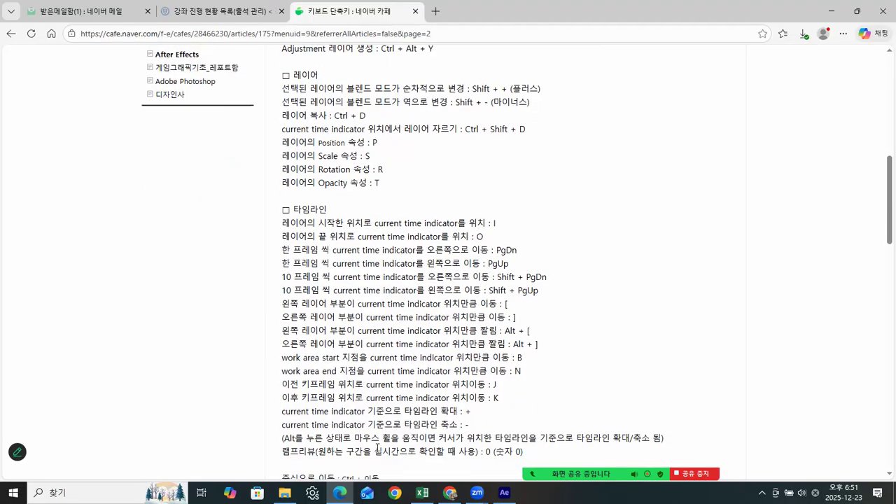
{"action": "scroll", "coordinate": [411, 399], "scroll_direction": "down", "scroll_amount": 2}
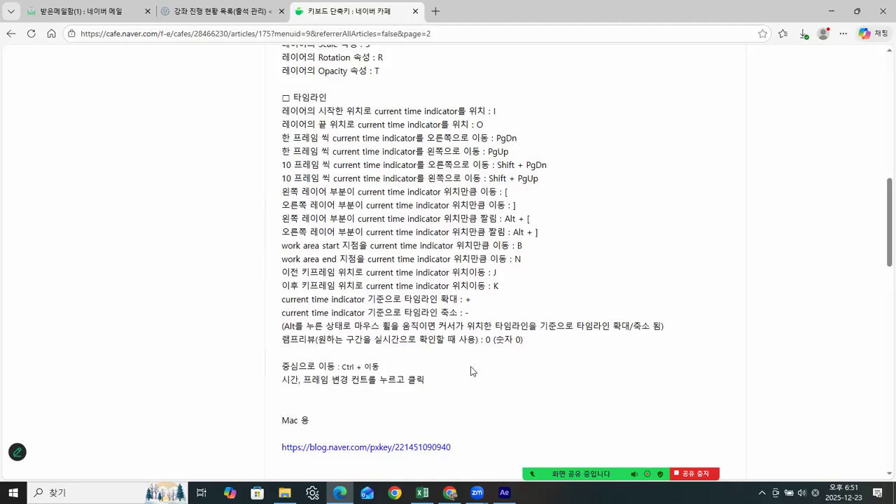
{"action": "scroll", "coordinate": [480, 368], "scroll_direction": "up", "scroll_amount": 2}
{"action": "scroll", "coordinate": [448, 350], "scroll_direction": "up", "scroll_amount": 2}
{"action": "scroll", "coordinate": [417, 336], "scroll_direction": "down", "scroll_amount": 1}
{"action": "scroll", "coordinate": [353, 274], "scroll_direction": "down", "scroll_amount": 2}
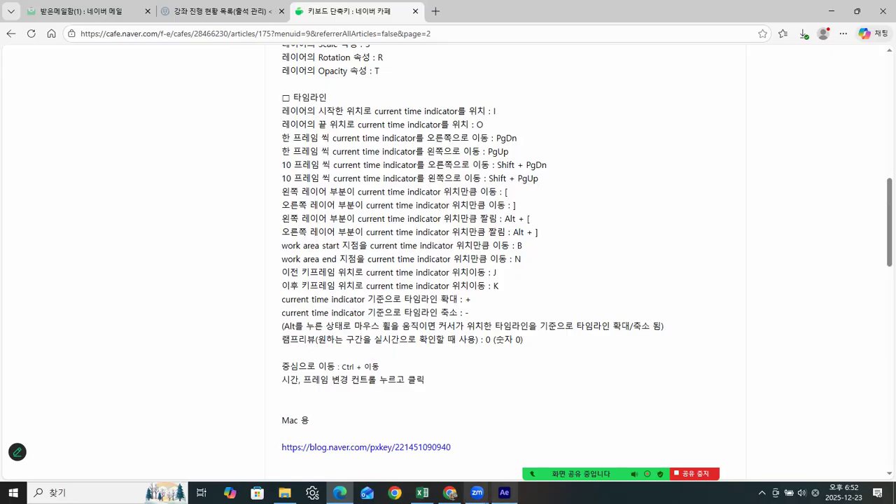
- Return to After Effects, fit the img.jpg layer to the full composition frame, and leave the layer selected
{"action": "left_click", "coordinate": [504, 493]}
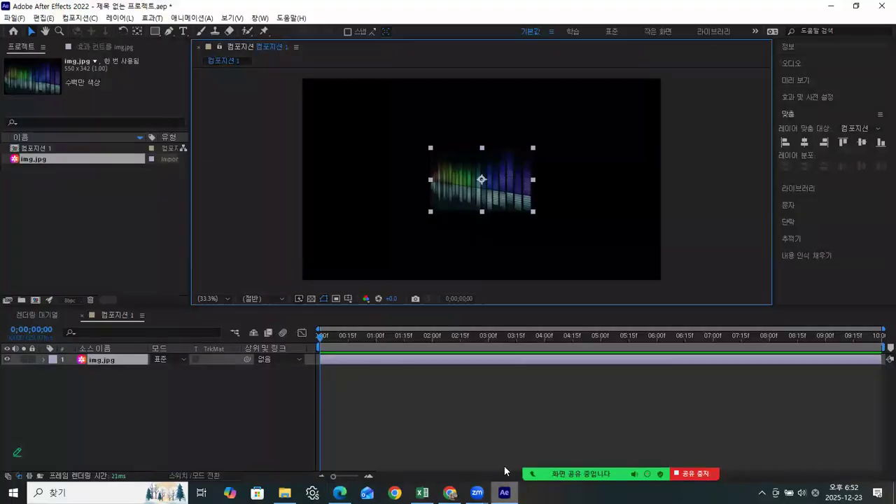
{"action": "left_click", "coordinate": [669, 137]}
{"action": "left_click", "coordinate": [471, 185]}
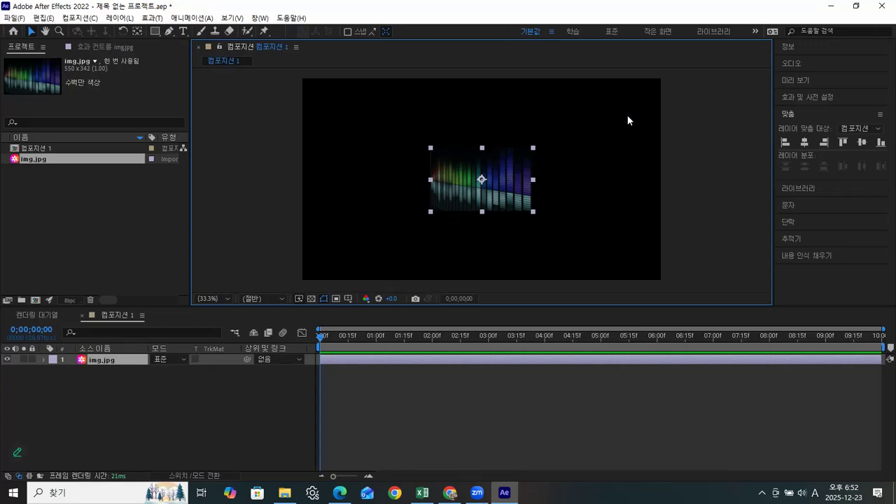
{"action": "key", "text": "ctrl+alt+f"}
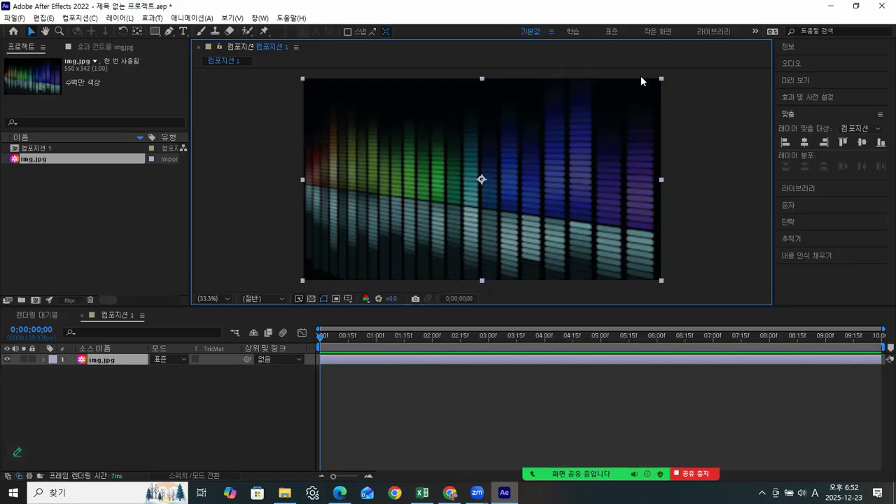
{"action": "left_click", "coordinate": [681, 101]}
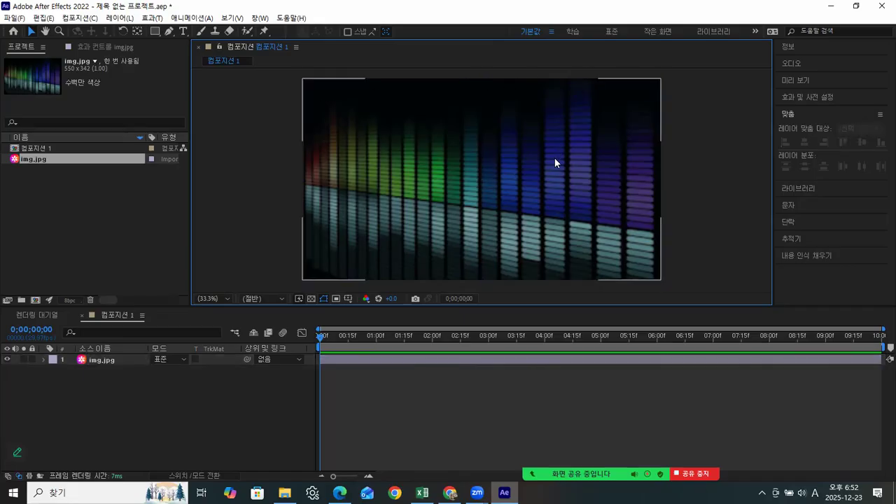
{"action": "left_click", "coordinate": [555, 160]}
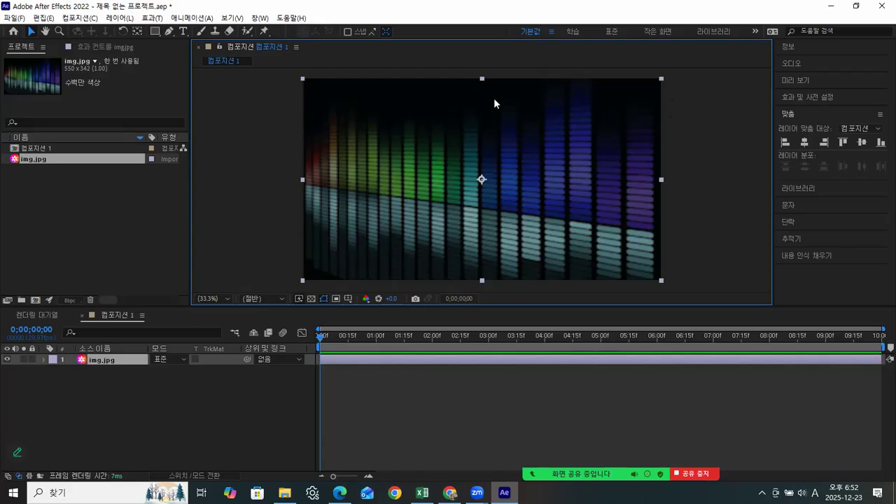
- Deselect the layer and compare the composition preview at 100% magnification with the fit-to-viewer setting
{"action": "left_click", "coordinate": [734, 126]}
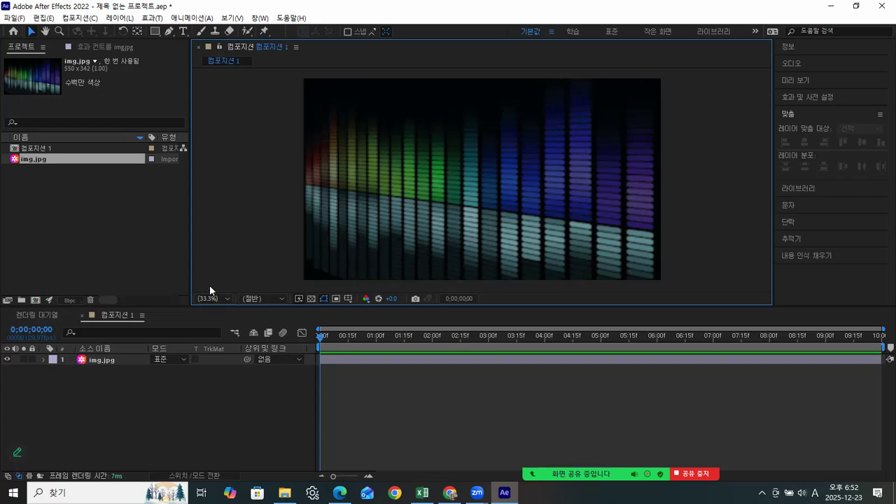
{"action": "left_click", "coordinate": [226, 299]}
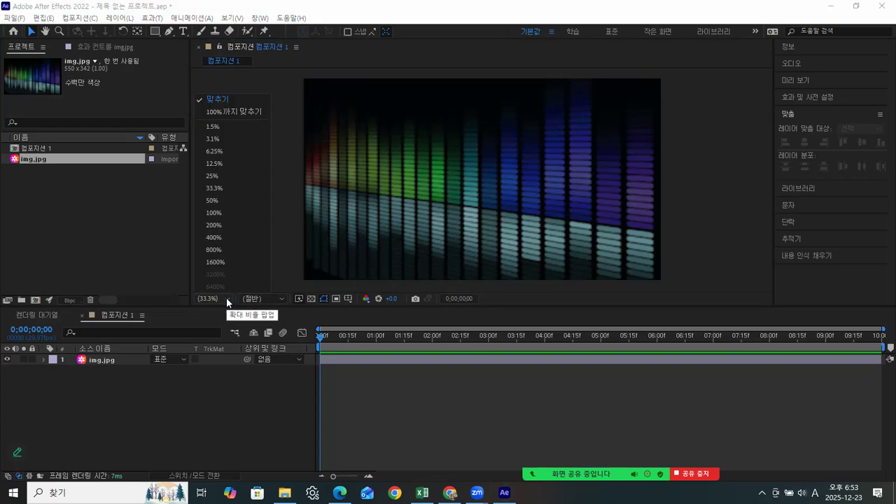
{"action": "left_click", "coordinate": [214, 212]}
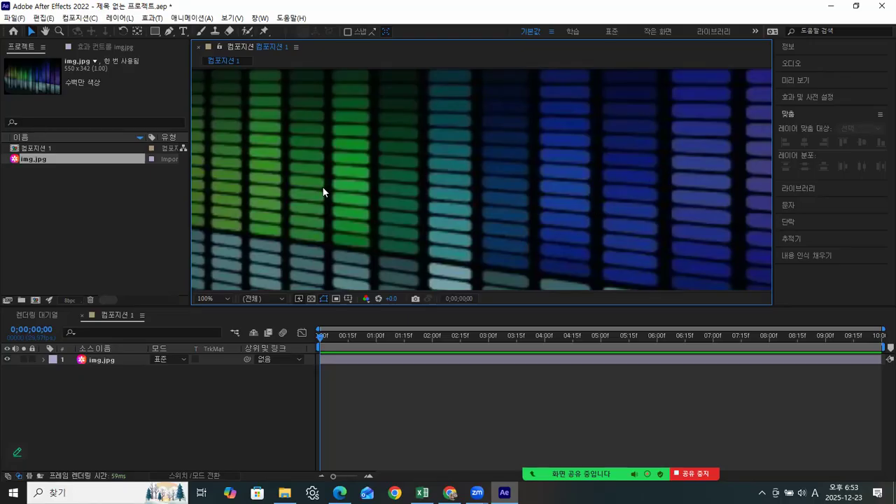
{"action": "left_click", "coordinate": [224, 296]}
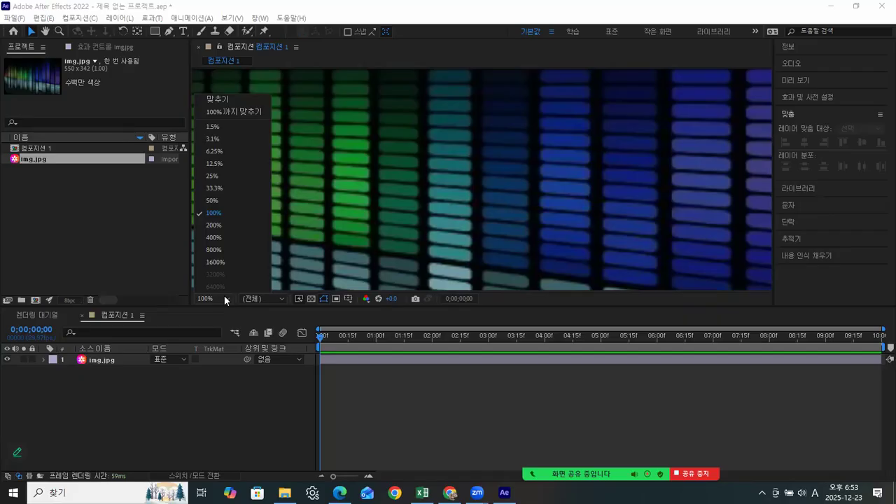
{"action": "left_click", "coordinate": [215, 99]}
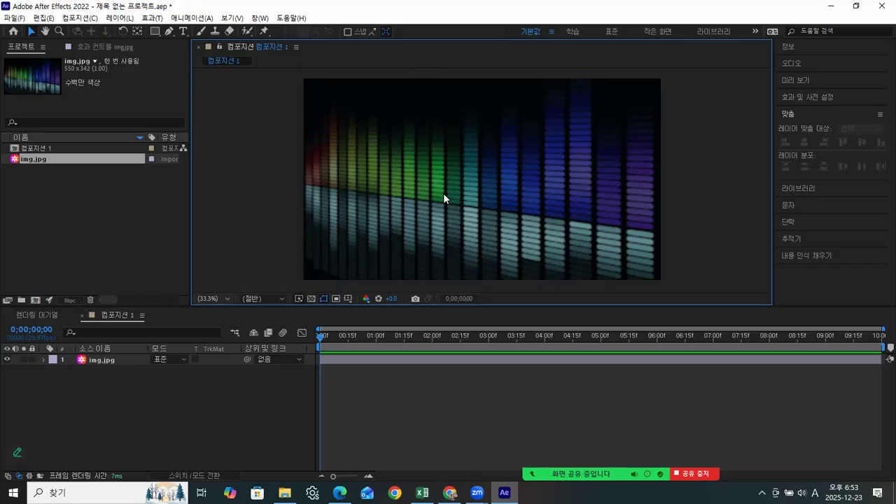
{"action": "left_click", "coordinate": [227, 298]}
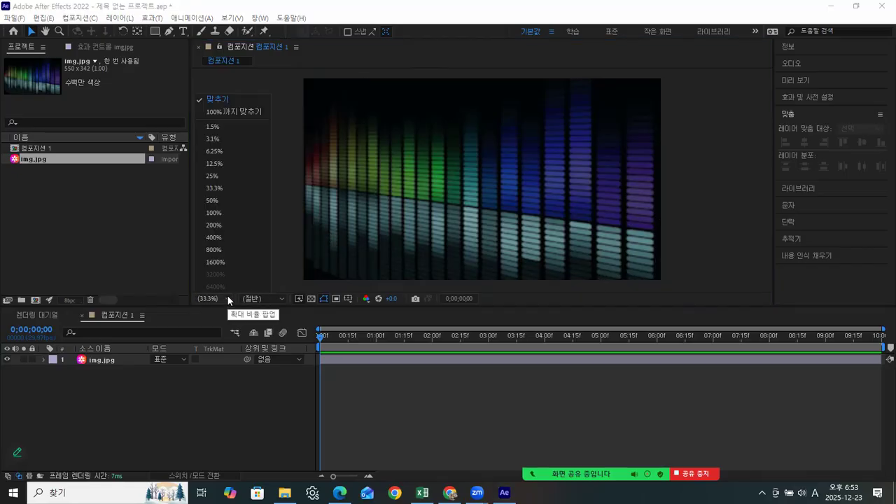
{"action": "left_click", "coordinate": [214, 213]}
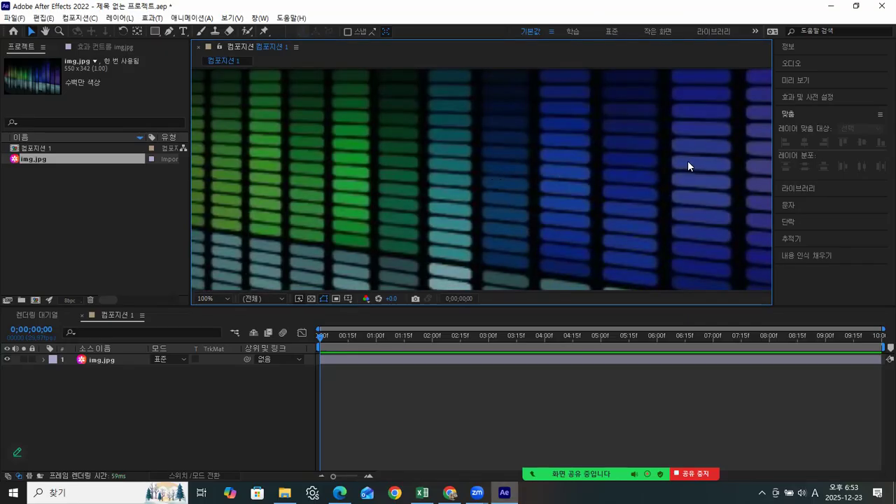
{"action": "left_click", "coordinate": [215, 299]}
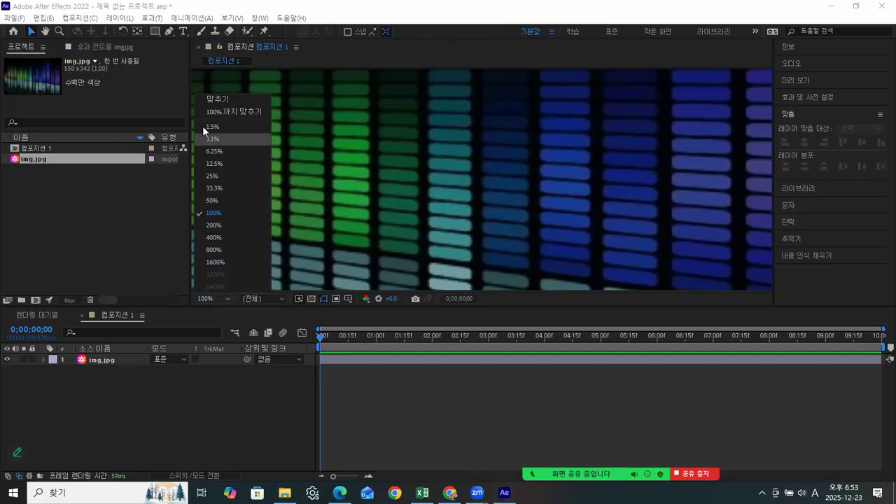
{"action": "left_click", "coordinate": [239, 100]}
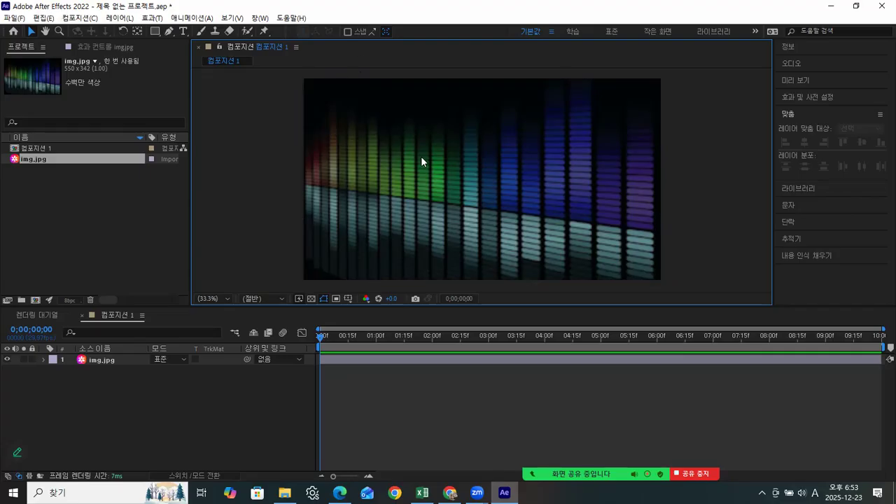
- Apply the 가우시안 흐림 (Gaussian Blur) effect from the 흐림/선명 category to the img.jpg layer
{"action": "right_click", "coordinate": [469, 168]}
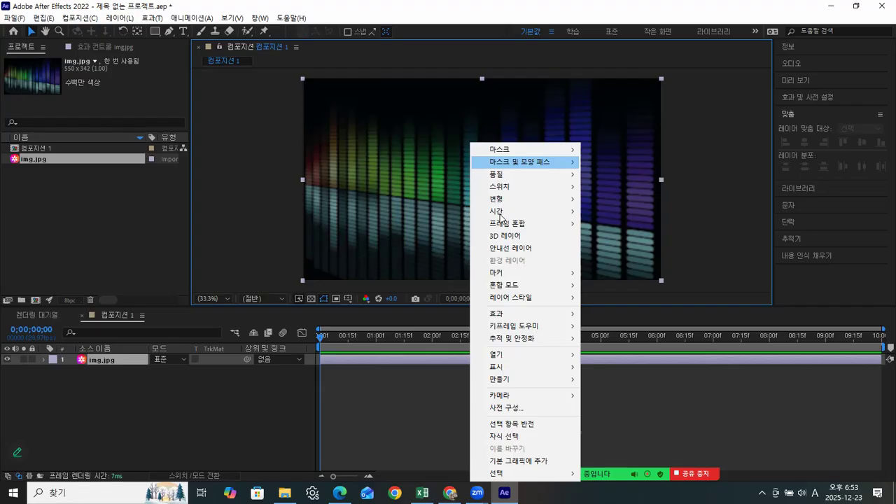
{"action": "mouse_move", "coordinate": [502, 298]}
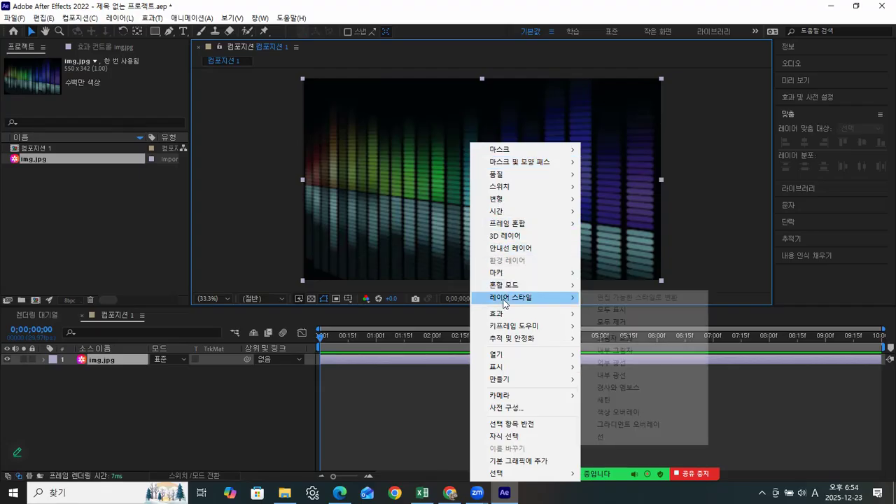
{"action": "mouse_move", "coordinate": [503, 314]}
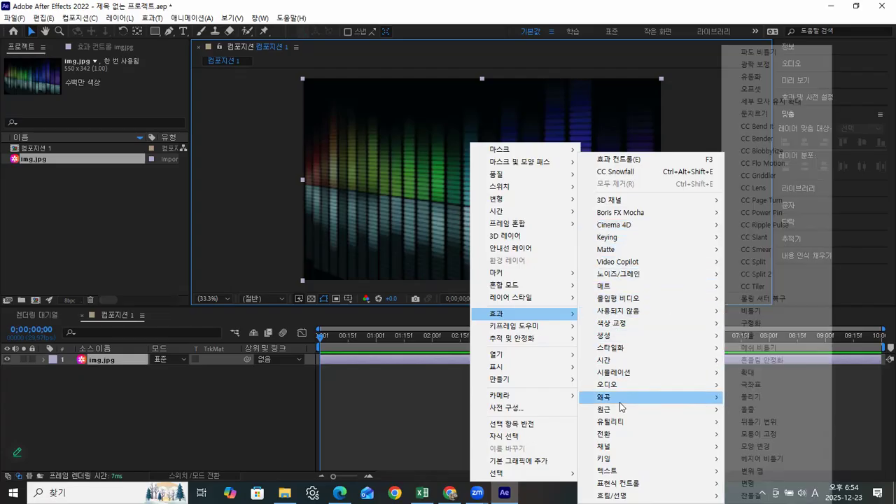
{"action": "mouse_move", "coordinate": [613, 495]}
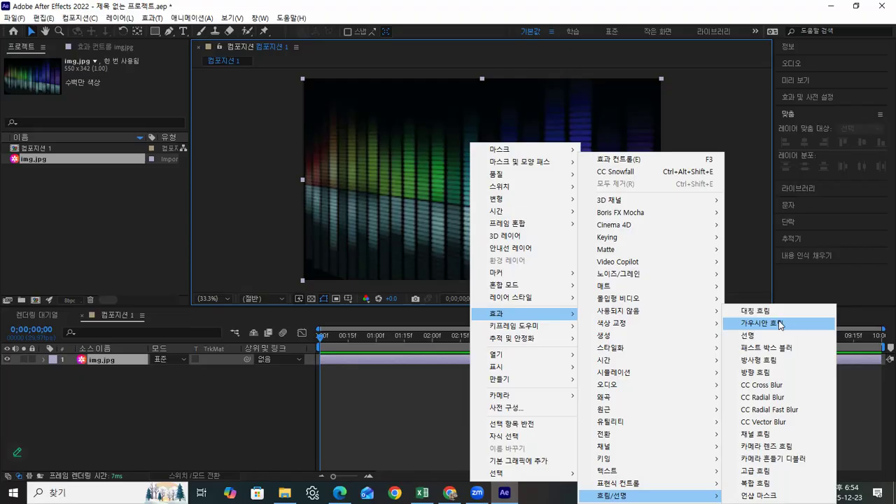
{"action": "left_click", "coordinate": [773, 327]}
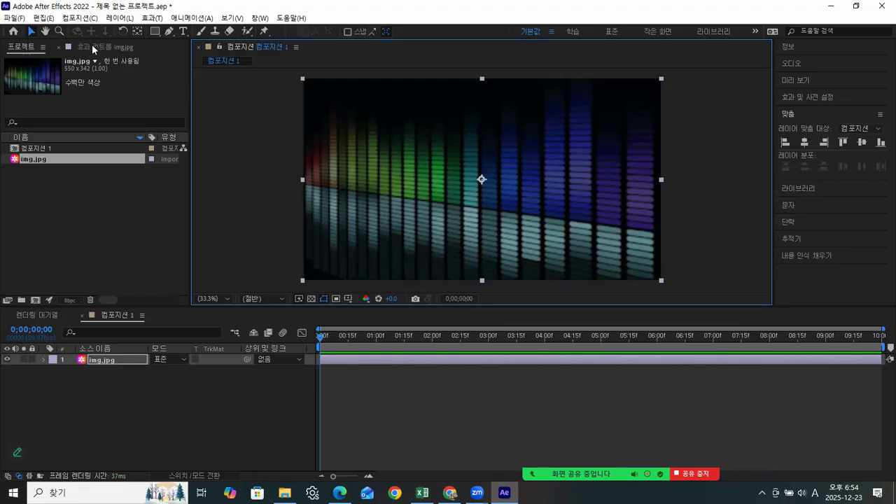
- Display the effect controls for img.jpg, close them, and reopen them
{"action": "left_click", "coordinate": [109, 49]}
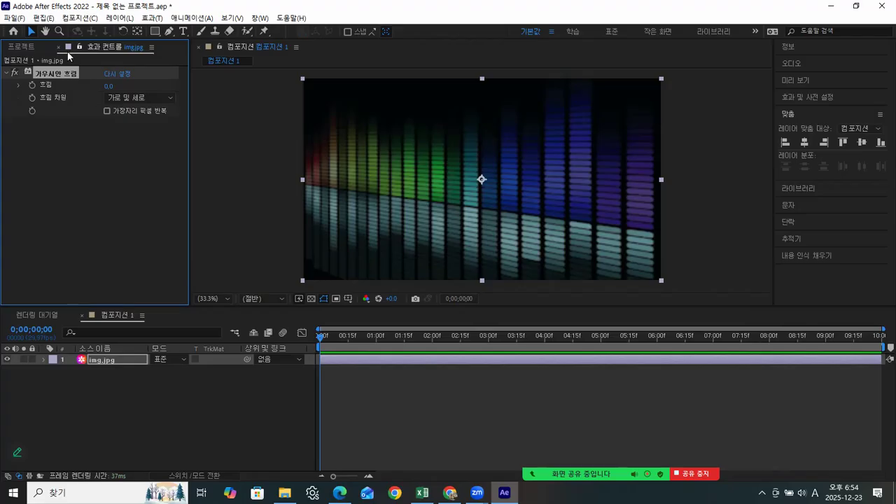
{"action": "left_click", "coordinate": [60, 47]}
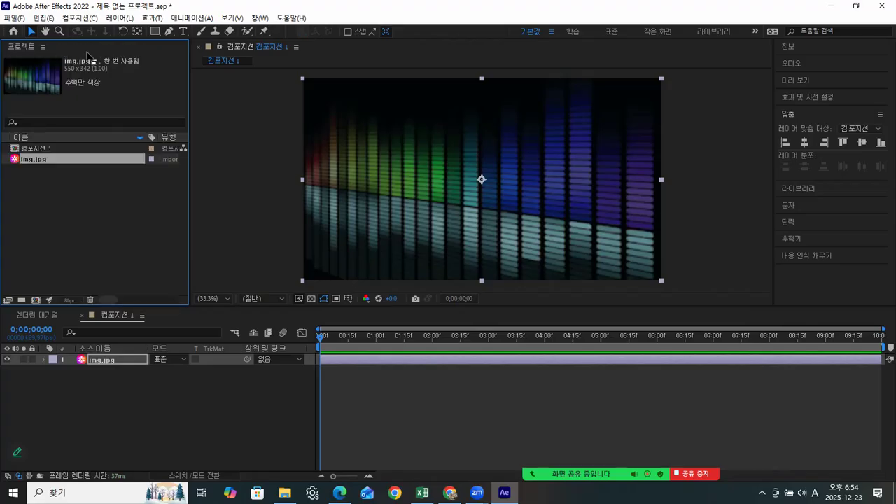
{"action": "left_click", "coordinate": [260, 18]}
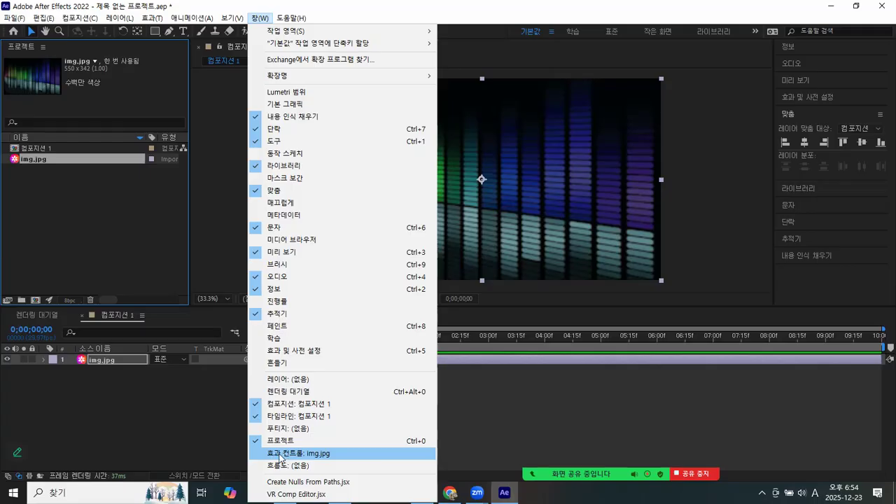
{"action": "left_click", "coordinate": [292, 453]}
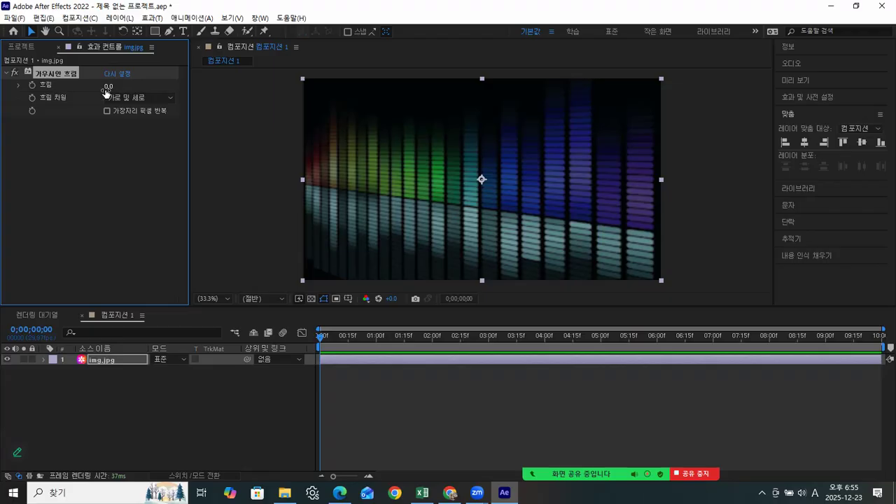
- Try different Gaussian Blur amounts on img.jpg and set the blurriness (흐림) to 20
{"action": "left_click_drag", "start_coordinate": [109, 89], "coordinate": [137, 89]}
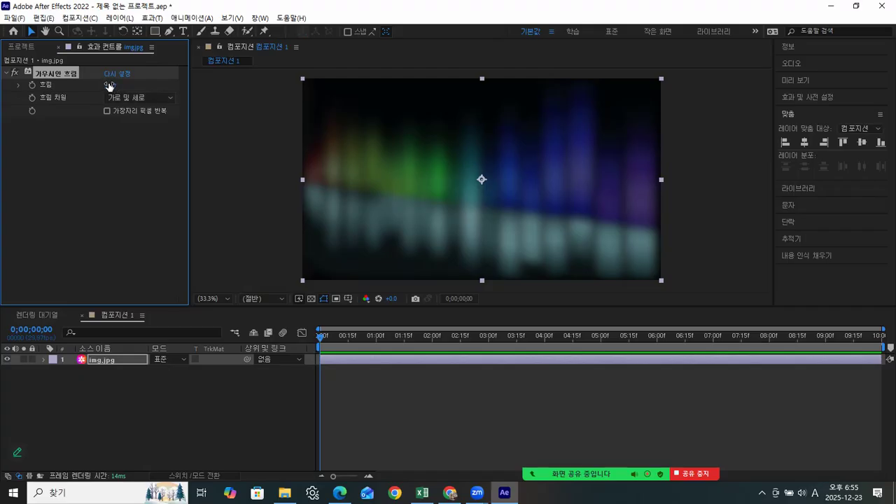
{"action": "left_click_drag", "start_coordinate": [114, 86], "coordinate": [109, 90]}
{"action": "left_click_drag", "start_coordinate": [105, 87], "coordinate": [112, 87]}
{"action": "left_click", "coordinate": [112, 88]}
{"action": "type", "text": "2"}
{"action": "left_click", "coordinate": [100, 161]}
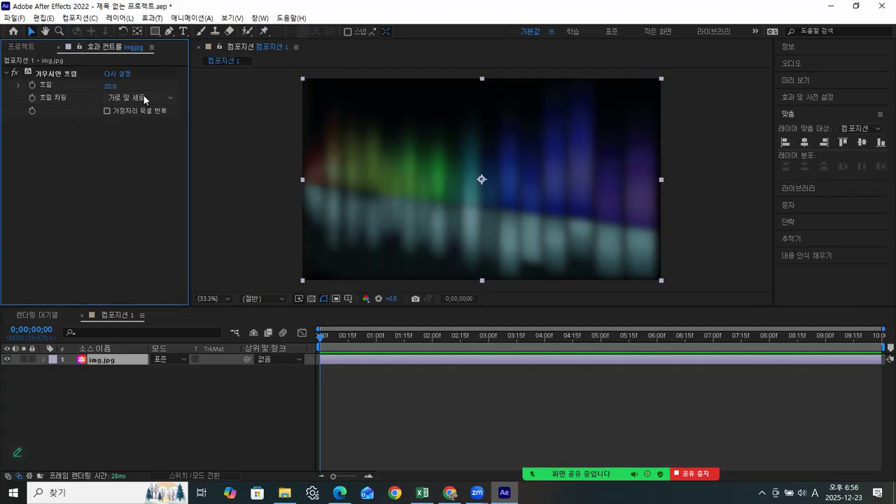
- Return to the project items, try moving the img.jpg layer off-centre in the composition, and restore it to the full frame
{"action": "left_click", "coordinate": [25, 50]}
{"action": "left_click", "coordinate": [404, 363]}
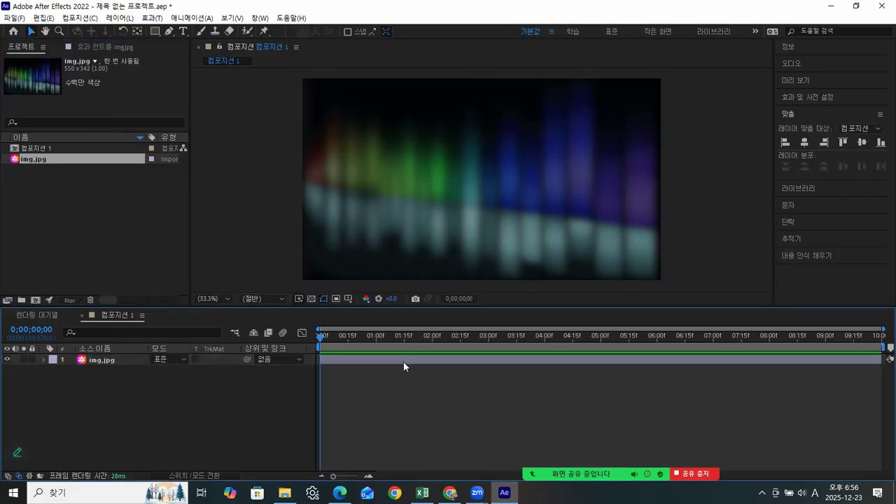
{"action": "left_click", "coordinate": [524, 113]}
{"action": "left_click", "coordinate": [72, 160]}
{"action": "left_click", "coordinate": [100, 362]}
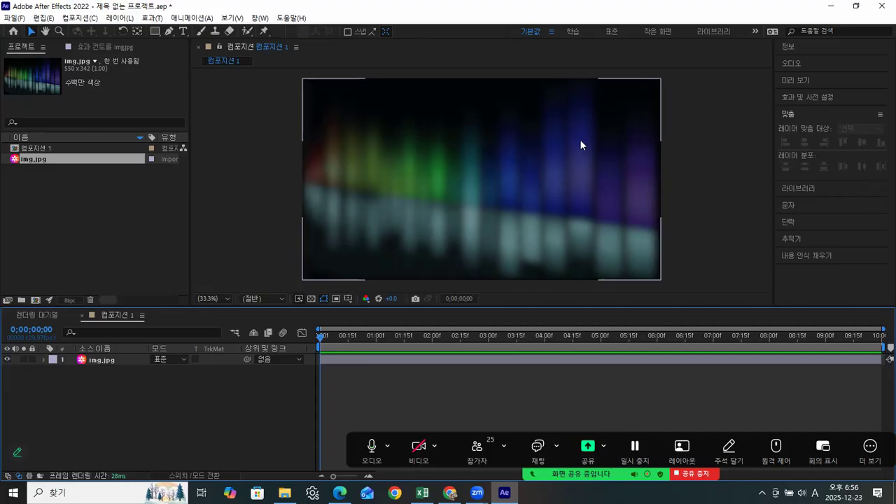
{"action": "left_click_drag", "start_coordinate": [399, 194], "coordinate": [325, 176]}
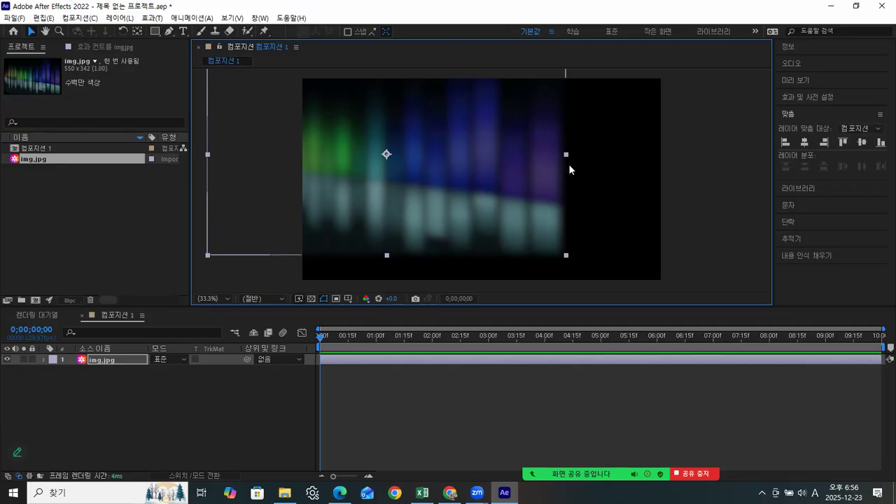
{"action": "key", "text": "ctrl+alt+f"}
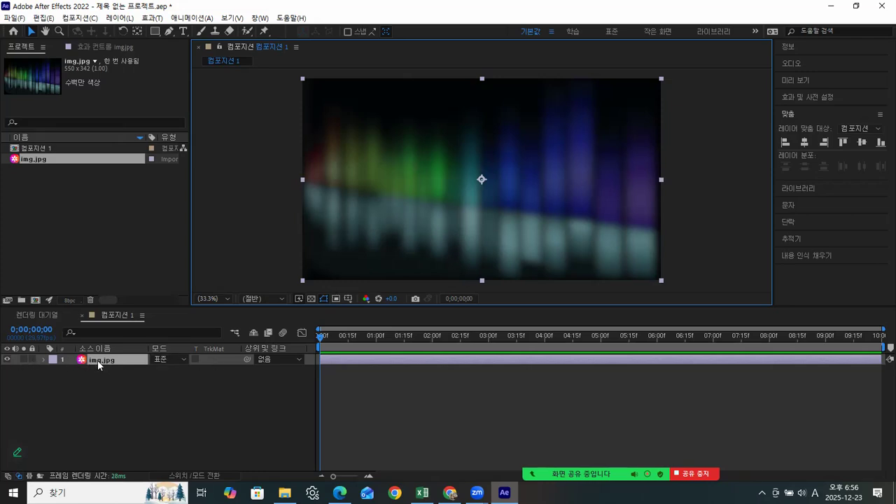
- Lock the img.jpg layer, unlock it to try moving it, undo the move, and lock the layer again
{"action": "left_click", "coordinate": [31, 360]}
{"action": "left_click", "coordinate": [410, 182]}
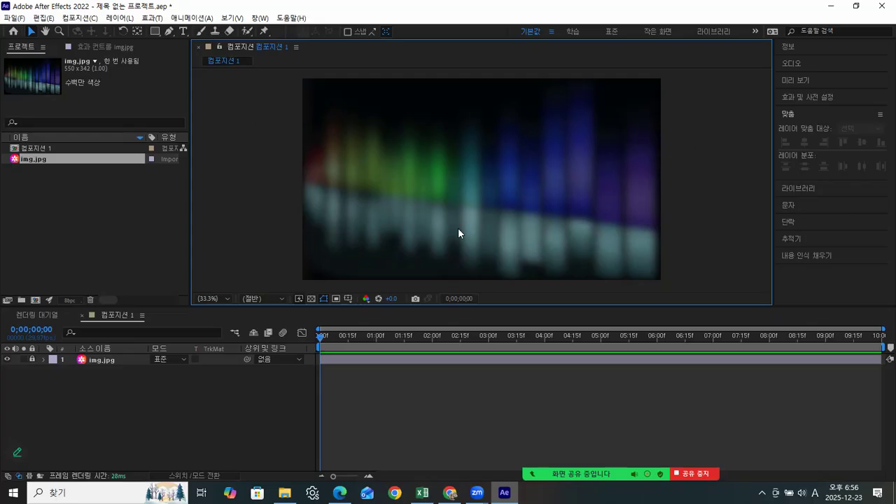
{"action": "left_click", "coordinate": [28, 359]}
{"action": "left_click_drag", "start_coordinate": [353, 174], "coordinate": [266, 180]}
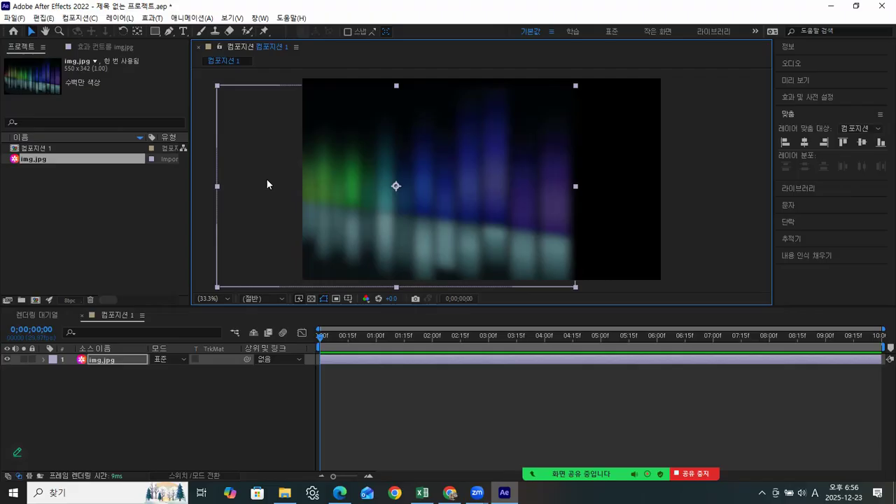
{"action": "key", "text": "ctrl+z"}
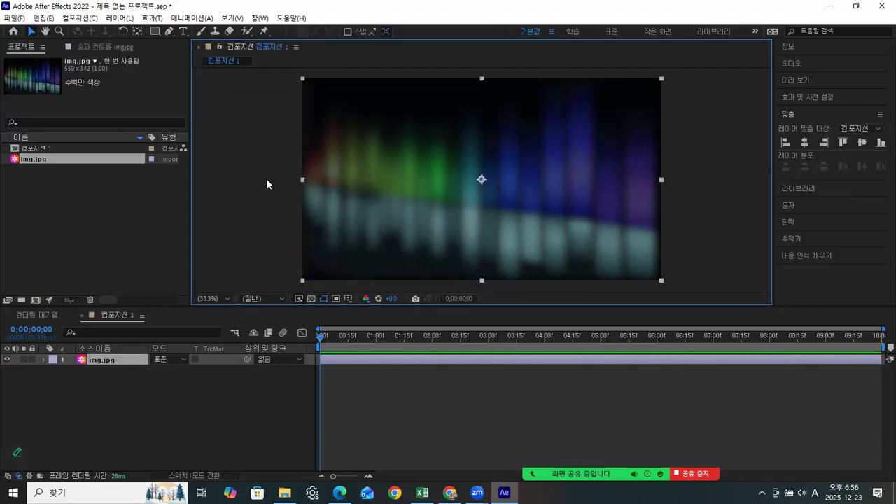
{"action": "left_click", "coordinate": [31, 360]}
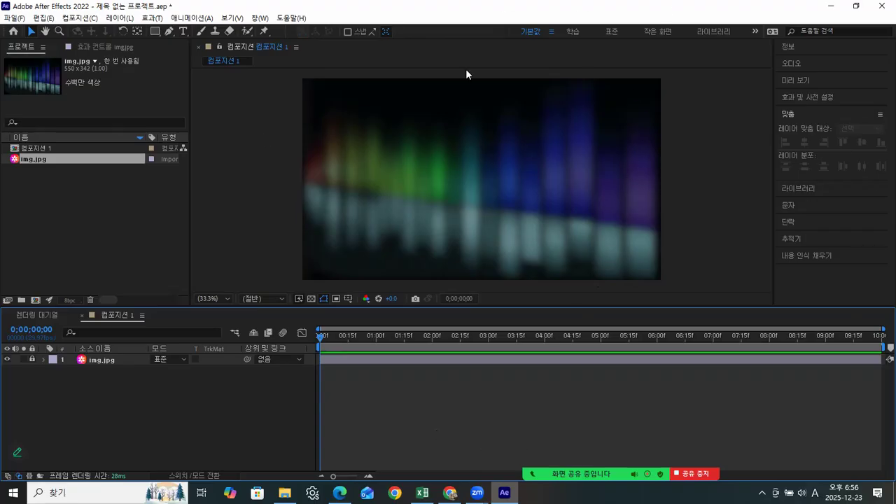
- Save the project as 01.aep in the After Effects folder on the desktop
{"action": "left_click", "coordinate": [10, 18]}
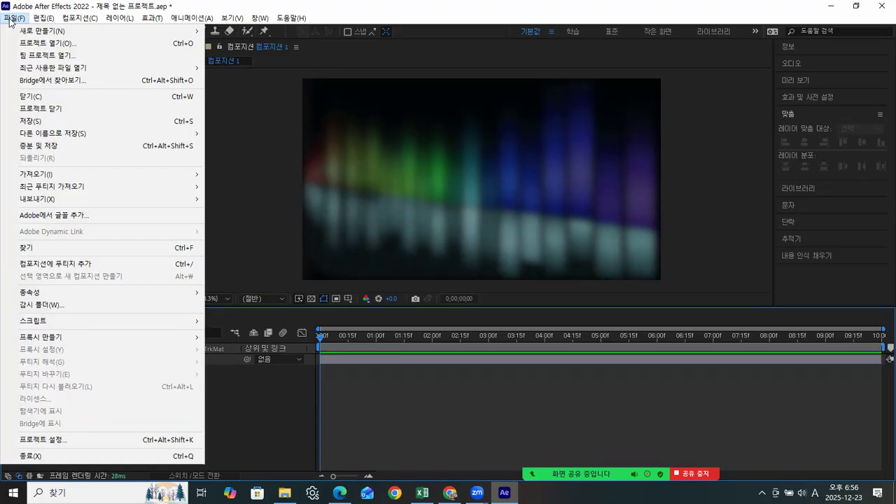
{"action": "left_click", "coordinate": [37, 121]}
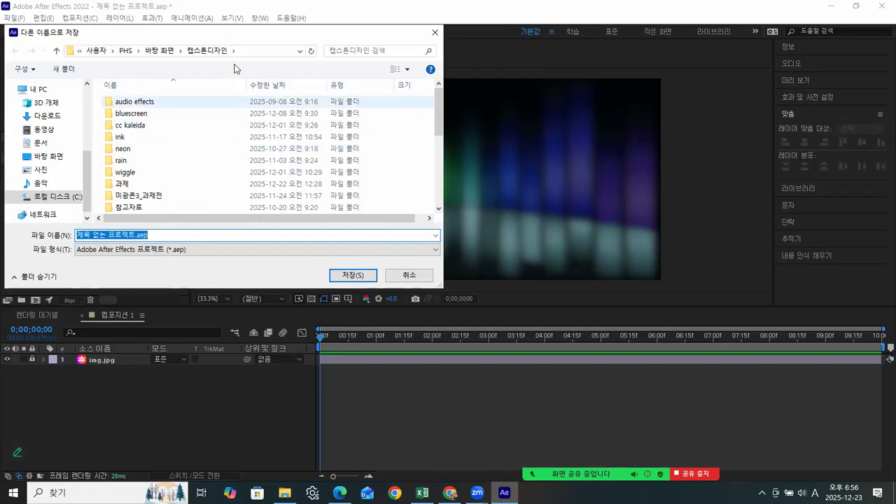
{"action": "scroll", "coordinate": [84, 141], "scroll_direction": "up", "scroll_amount": 5}
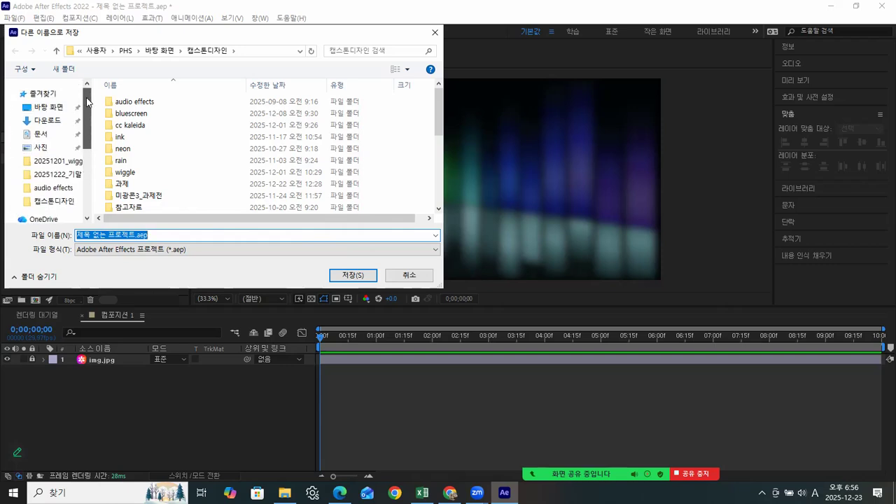
{"action": "left_click", "coordinate": [49, 109]}
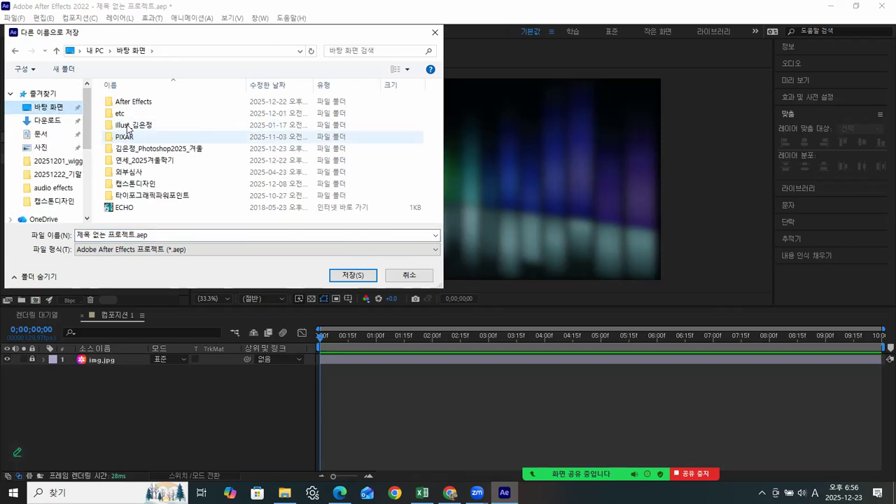
{"action": "double_click", "coordinate": [131, 104]}
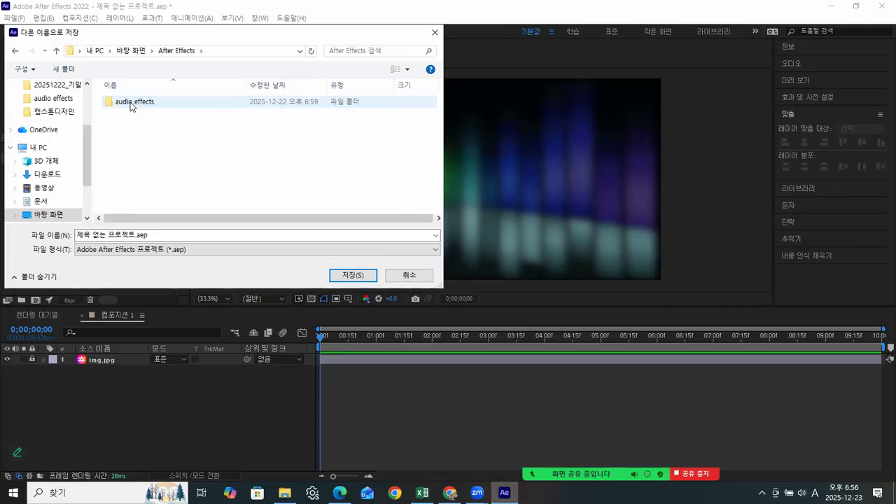
{"action": "left_click", "coordinate": [127, 233]}
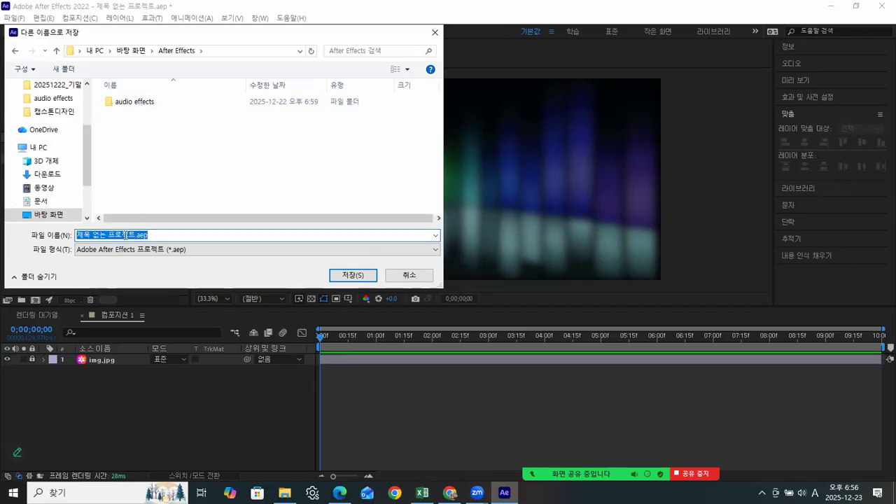
{"action": "left_click_drag", "start_coordinate": [132, 234], "coordinate": [46, 238]}
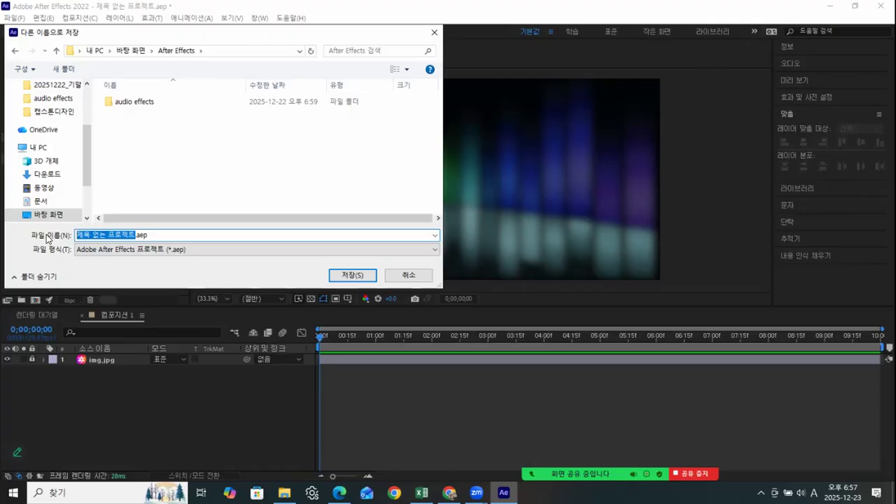
{"action": "type", "text": "01"}
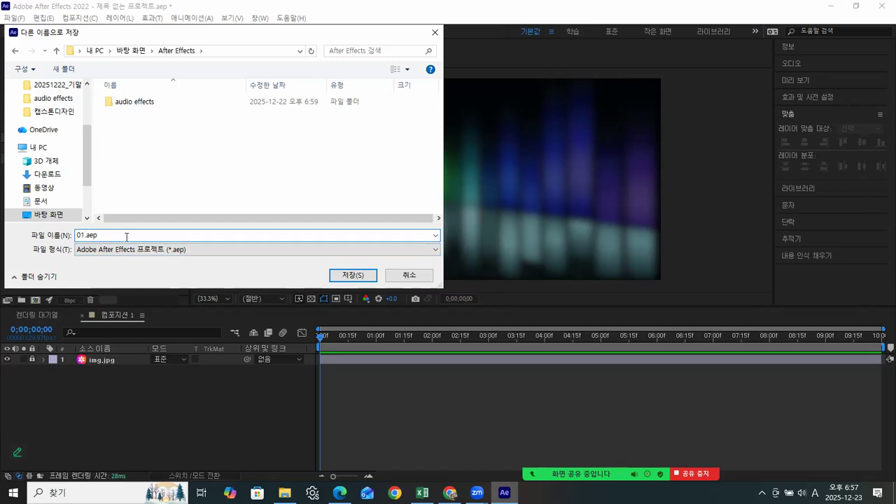
{"action": "left_click_drag", "start_coordinate": [267, 34], "coordinate": [613, 130]}
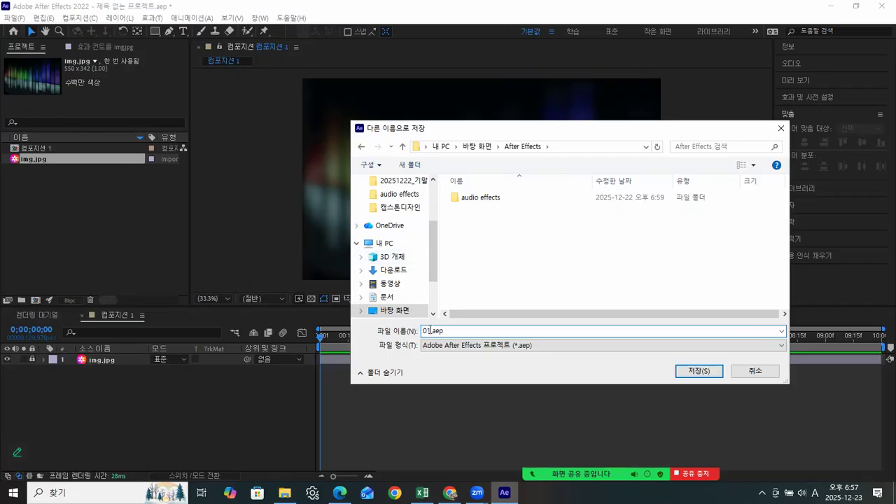
{"action": "left_click", "coordinate": [433, 331]}
{"action": "left_click", "coordinate": [702, 371]}
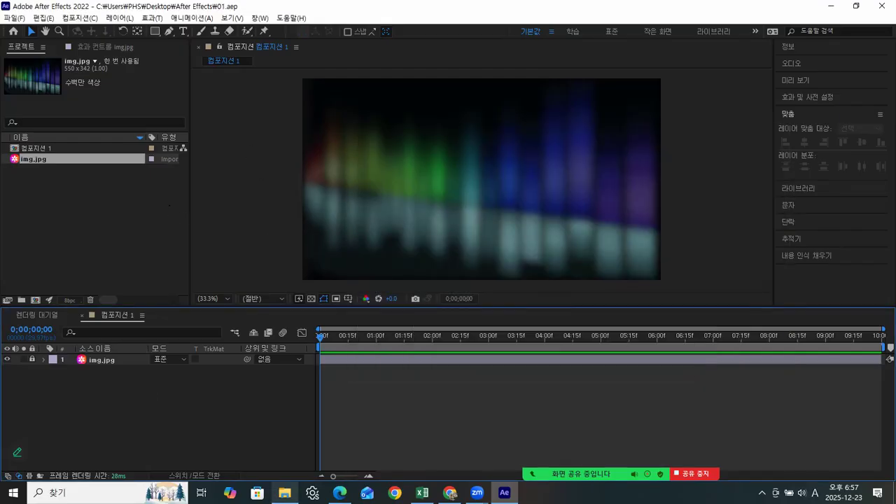
- Switch to File Explorer and examine the After Effects folder holding 01.aep and the audio effects folder, returning to the project in between
{"action": "left_click", "coordinate": [284, 493]}
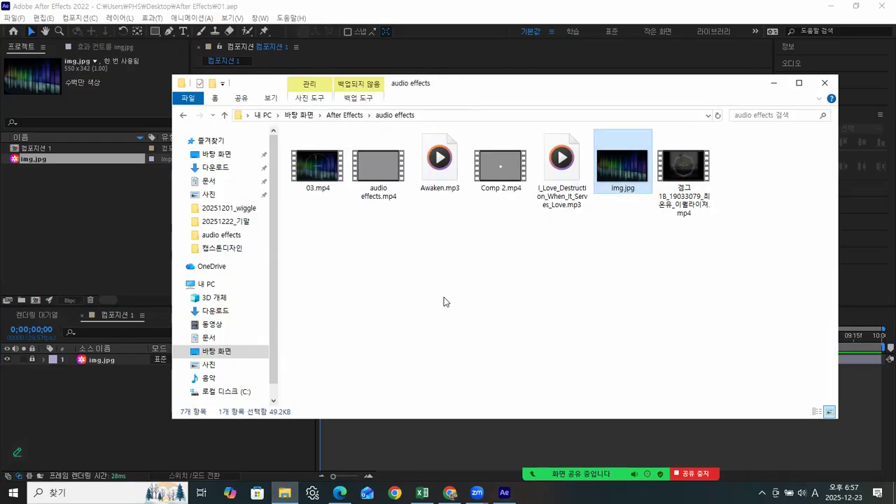
{"action": "left_click", "coordinate": [336, 116]}
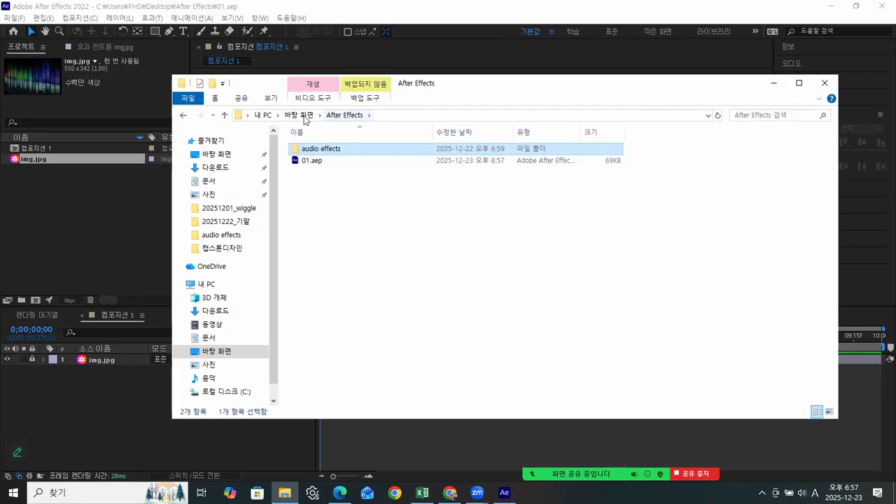
{"action": "left_click", "coordinate": [320, 195]}
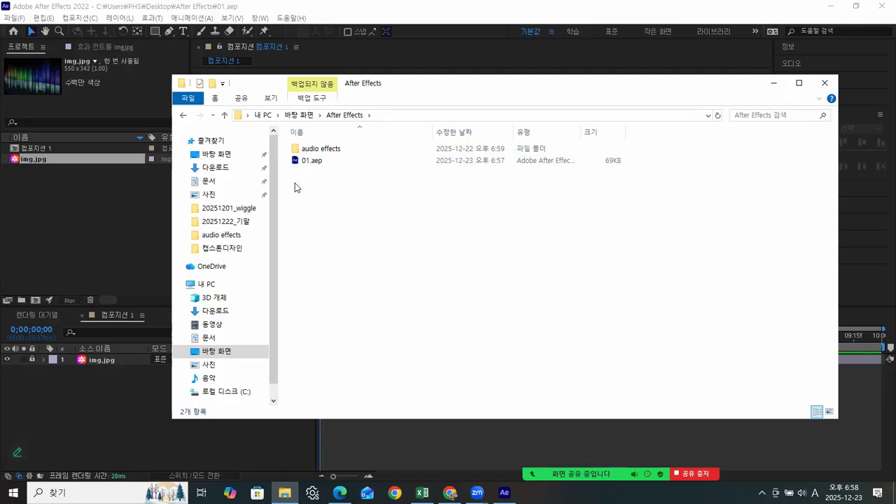
{"action": "left_click_drag", "start_coordinate": [326, 182], "coordinate": [294, 144]}
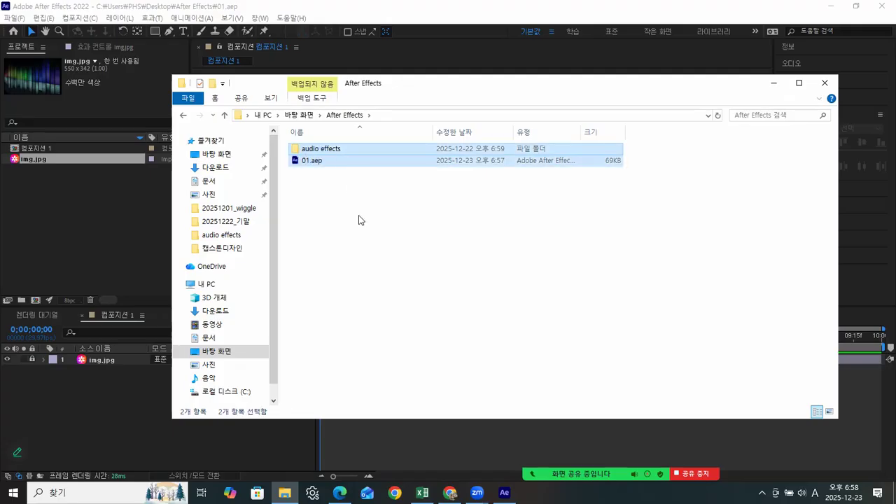
{"action": "left_click", "coordinate": [100, 201]}
{"action": "left_click", "coordinate": [32, 159]}
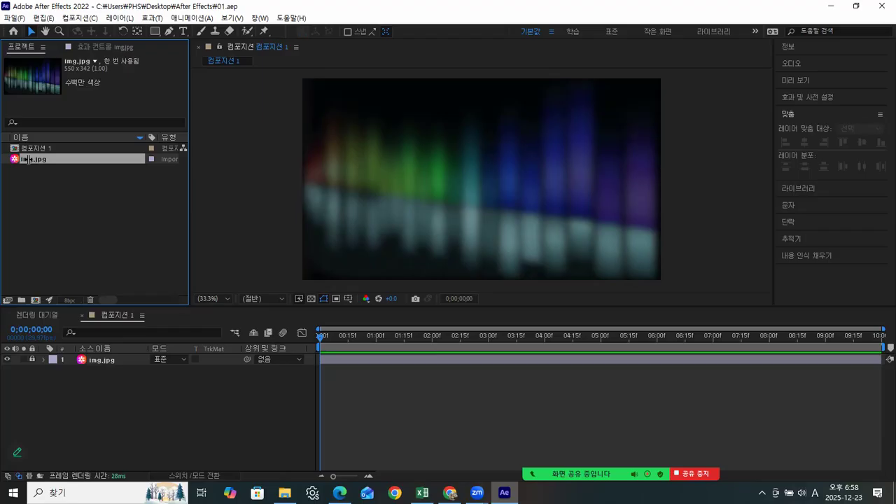
{"action": "left_click", "coordinate": [284, 492]}
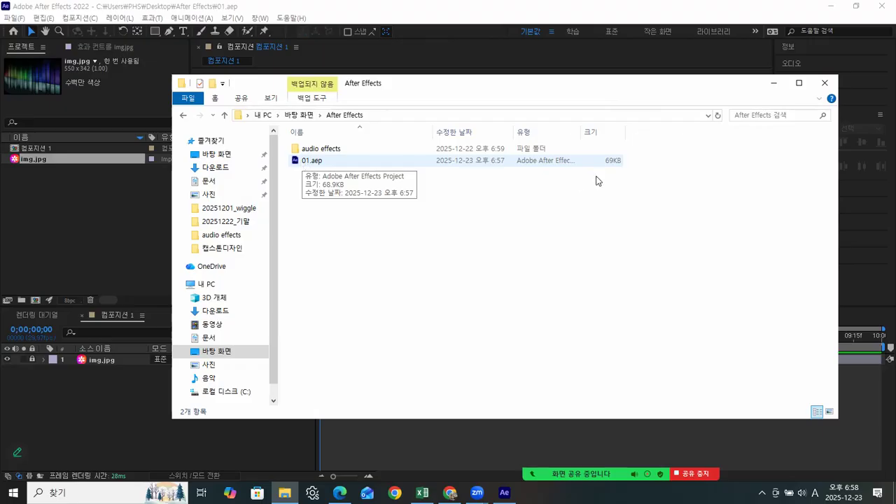
{"action": "left_click", "coordinate": [774, 83]}
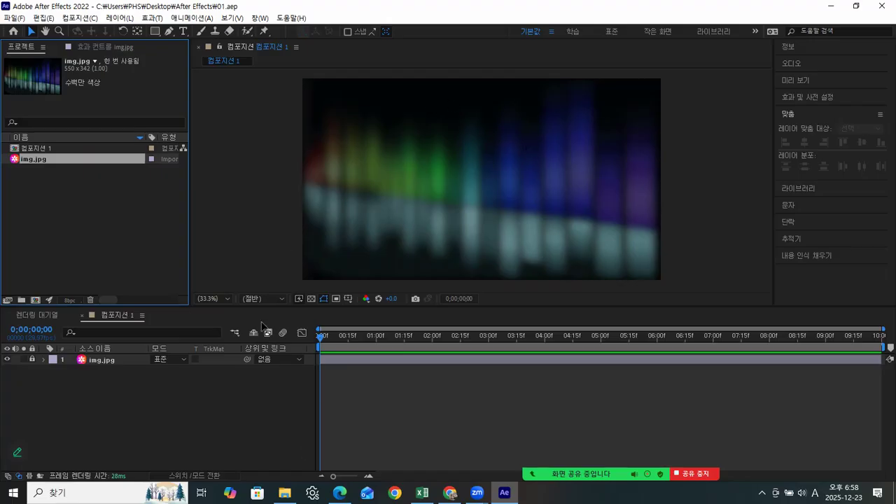
- Import I_Love_Destruction_When_It_Serves_Love.mp3 from the audio effects folder and add it to the composition below the img.jpg layer
{"action": "left_click", "coordinate": [284, 493]}
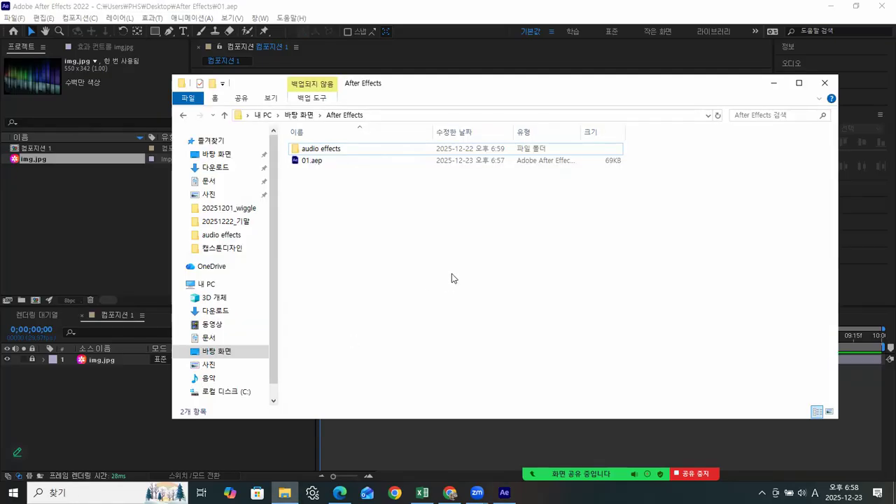
{"action": "double_click", "coordinate": [329, 148]}
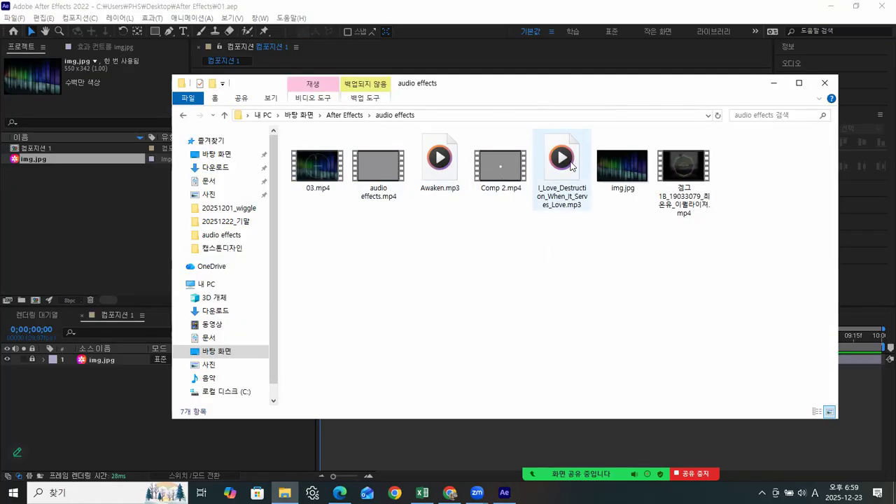
{"action": "left_click", "coordinate": [564, 195]}
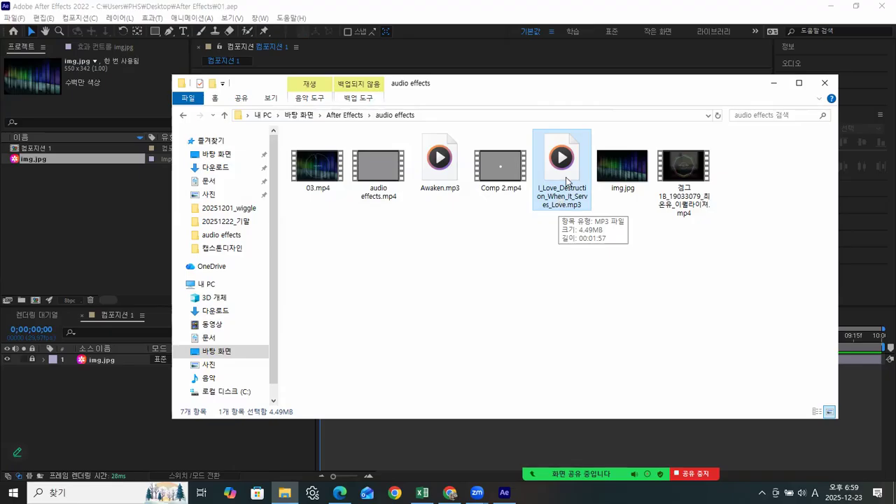
{"action": "left_click_drag", "start_coordinate": [568, 180], "coordinate": [55, 239]}
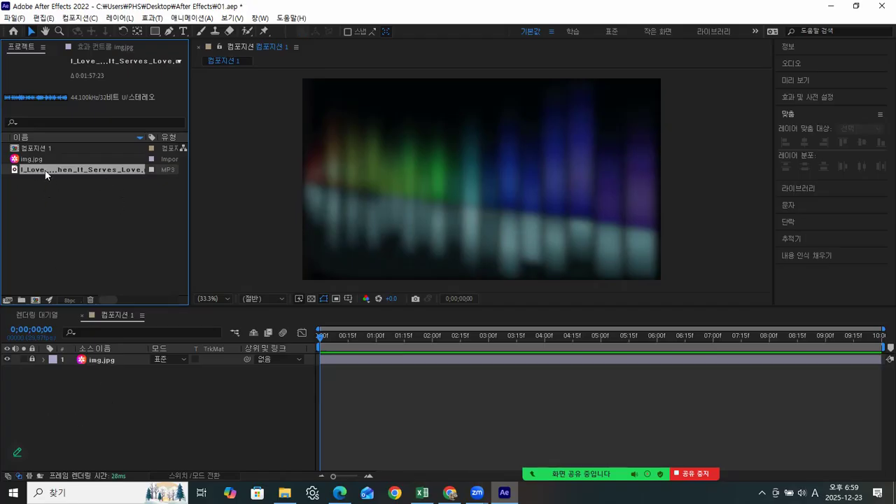
{"action": "left_click_drag", "start_coordinate": [45, 168], "coordinate": [86, 380]}
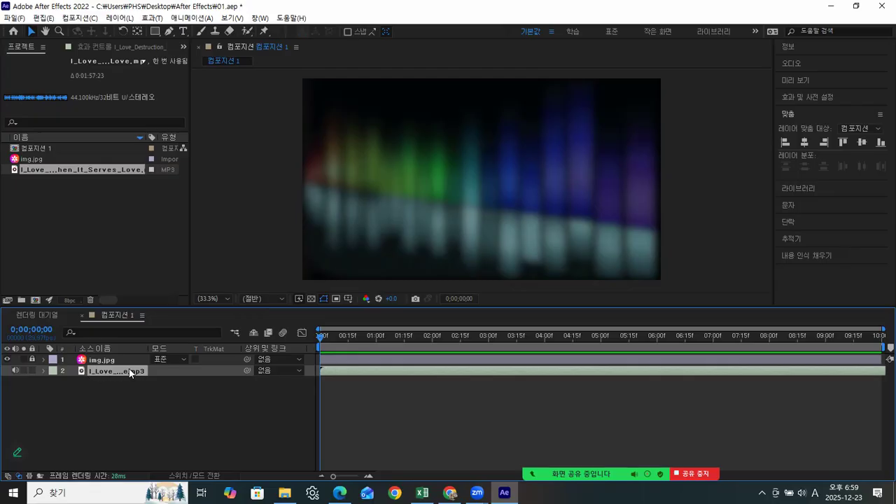
- Expand the mp3 layer's audio properties to show its waveform (파형) in the timeline
{"action": "left_click", "coordinate": [43, 370]}
{"action": "left_click", "coordinate": [55, 381]}
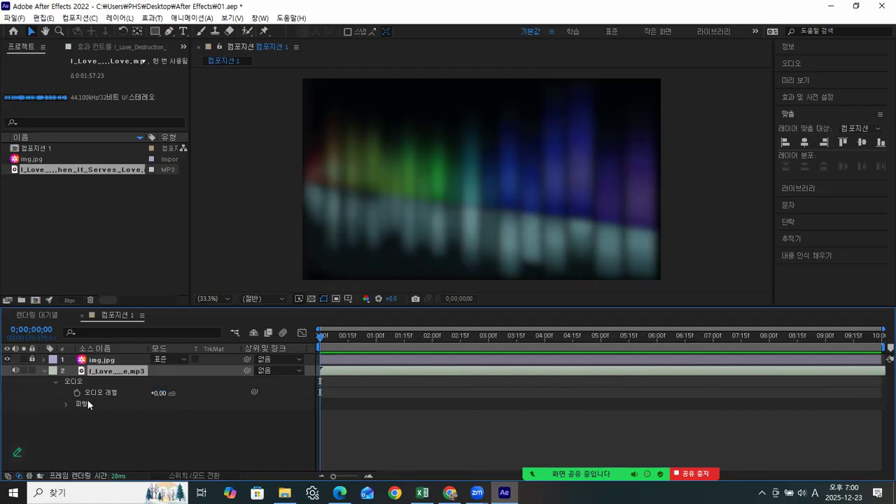
{"action": "left_click", "coordinate": [65, 404]}
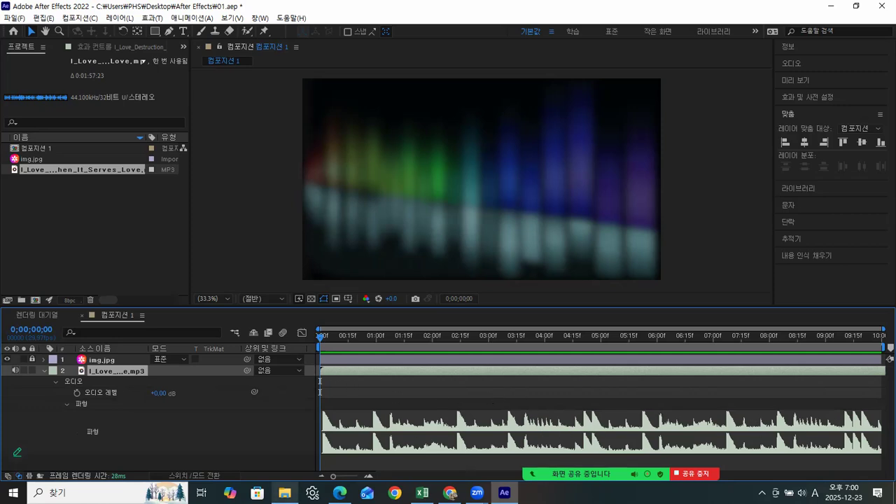
- Play I_Love_Destruction_When_It_Serves_Love.mp3 in the media player to hear it, close the player, and return to After Effects
{"action": "left_click", "coordinate": [284, 492]}
{"action": "double_click", "coordinate": [565, 163]}
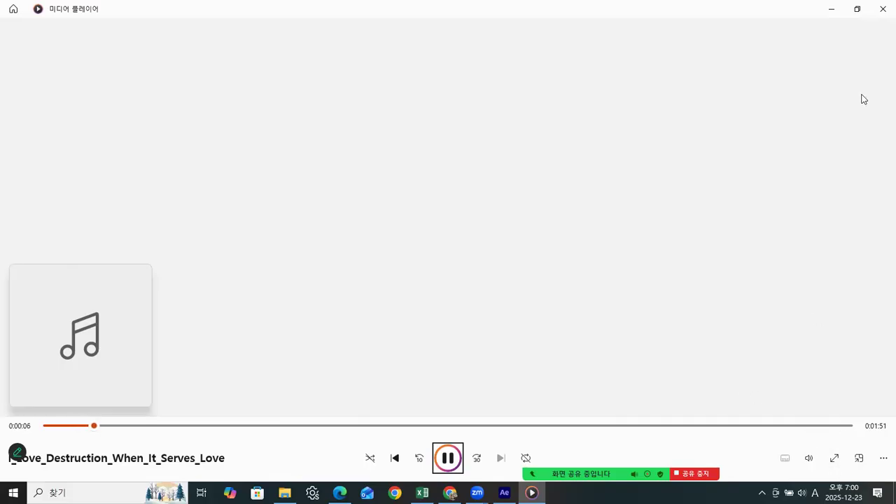
{"action": "left_click", "coordinate": [858, 10]}
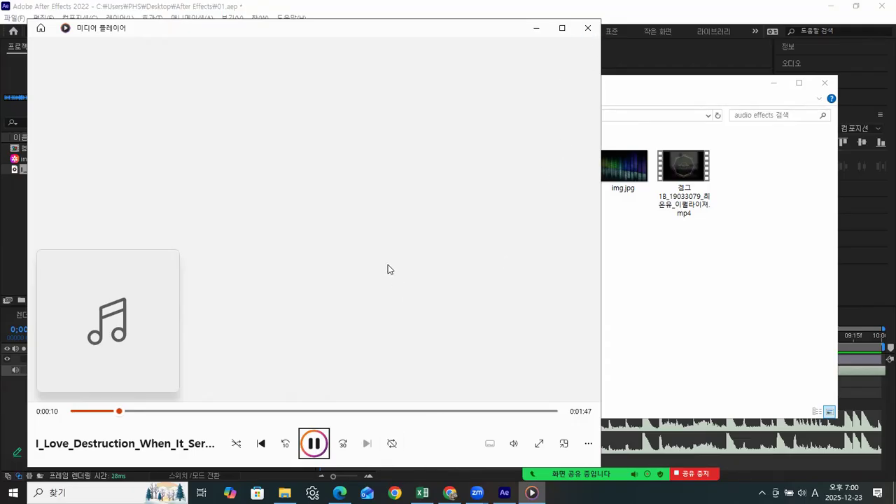
{"action": "left_click_drag", "start_coordinate": [456, 28], "coordinate": [484, 29]}
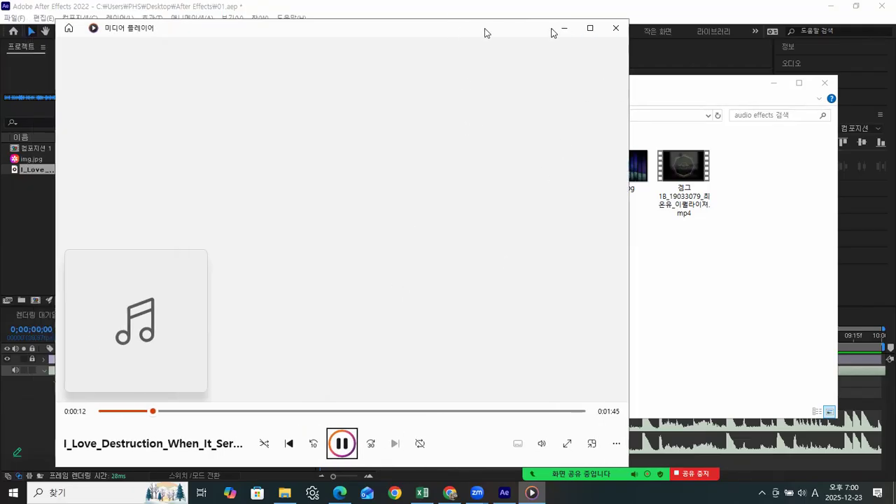
{"action": "left_click", "coordinate": [616, 28]}
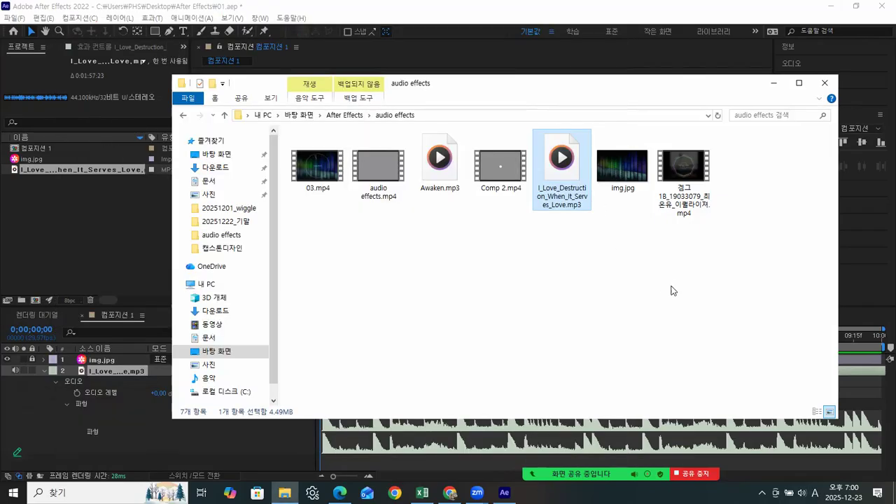
{"action": "left_click", "coordinate": [774, 83]}
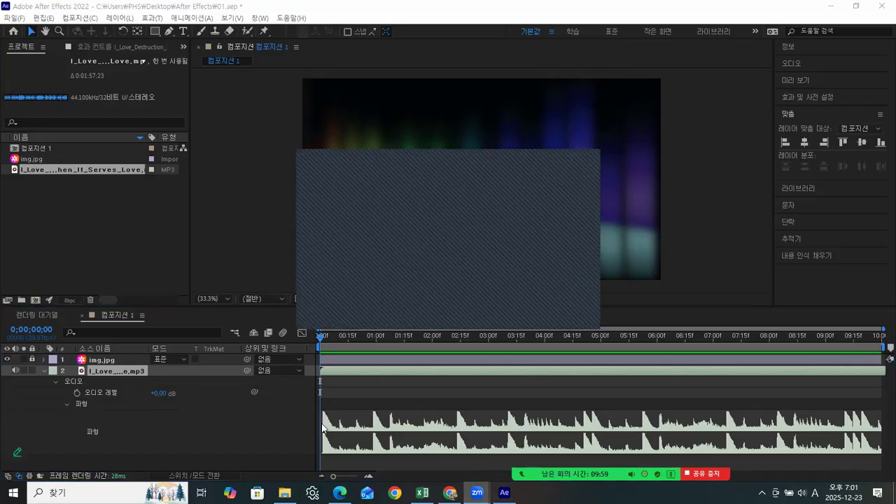
- Start a new 1920 × 1080 px solid layer (단색) and bring up its color picker
{"action": "left_click", "coordinate": [168, 396]}
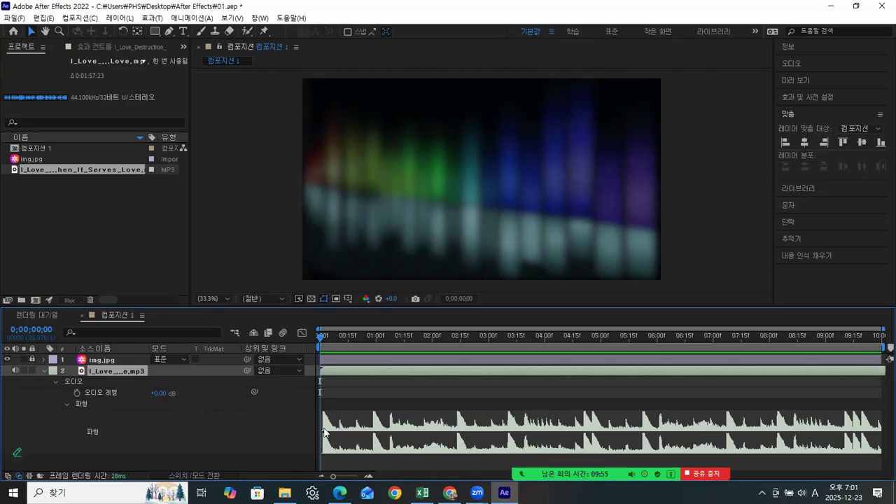
{"action": "mouse_move", "coordinate": [329, 340]}
{"action": "left_mouse_down"}
{"action": "mouse_move", "coordinate": [422, 333]}
{"action": "mouse_move", "coordinate": [317, 338]}
{"action": "mouse_move", "coordinate": [430, 335]}
{"action": "mouse_move", "coordinate": [312, 341]}
{"action": "left_mouse_up"}
{"action": "left_click", "coordinate": [119, 18]}
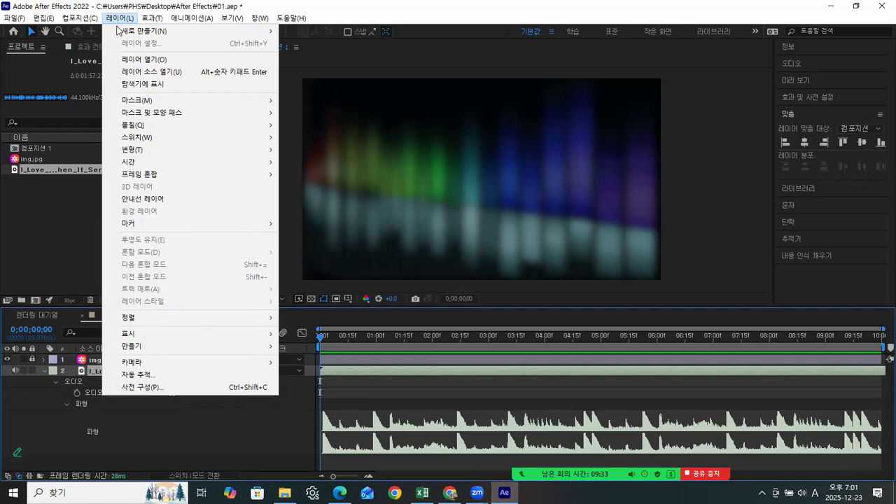
{"action": "mouse_move", "coordinate": [124, 35]}
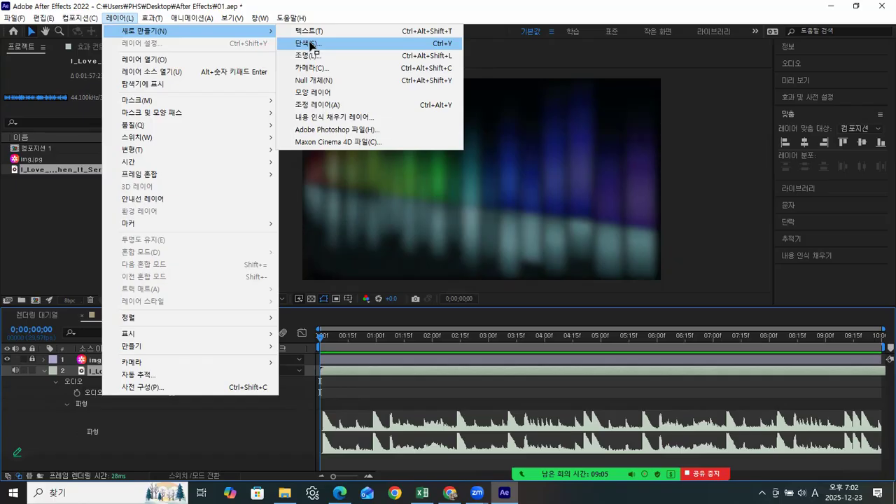
{"action": "left_click", "coordinate": [312, 45]}
{"action": "left_click_drag", "start_coordinate": [621, 49], "coordinate": [455, 68]}
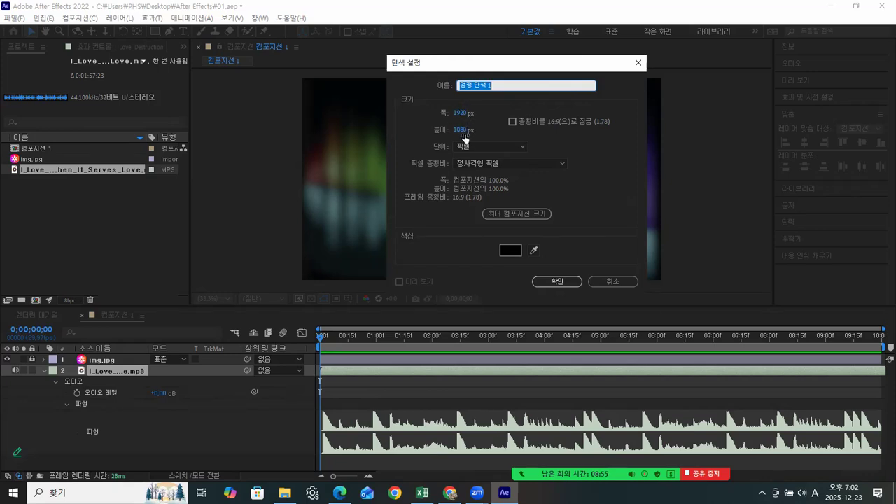
{"action": "left_click", "coordinate": [511, 251]}
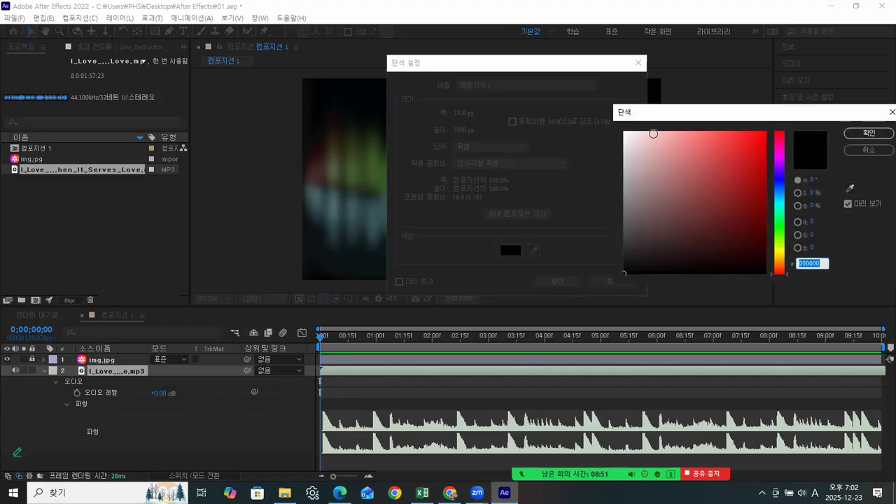
{"action": "left_click_drag", "start_coordinate": [678, 114], "coordinate": [396, 111]}
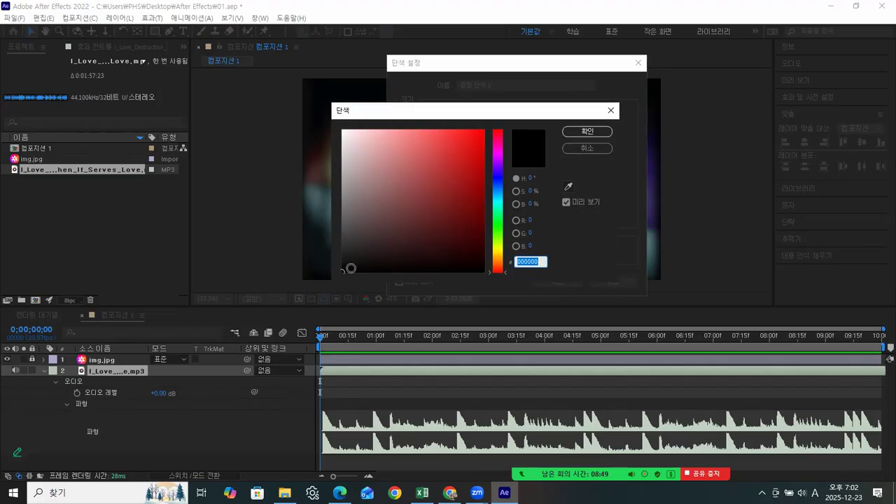
{"action": "left_click_drag", "start_coordinate": [452, 114], "coordinate": [450, 95]}
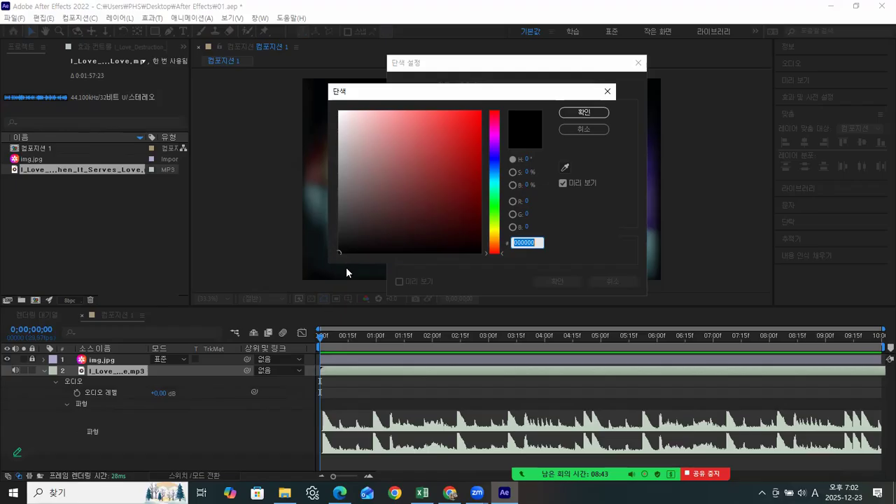
{"action": "left_click_drag", "start_coordinate": [451, 96], "coordinate": [458, 101]}
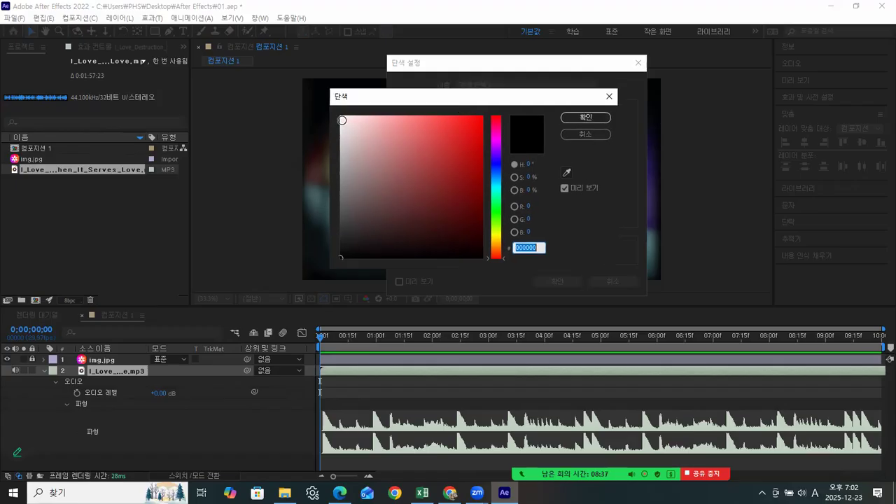
- Try white (FFFFFF) and pure red (FF0000) as the new solid's color
{"action": "left_click", "coordinate": [344, 121]}
{"action": "left_click", "coordinate": [344, 116]}
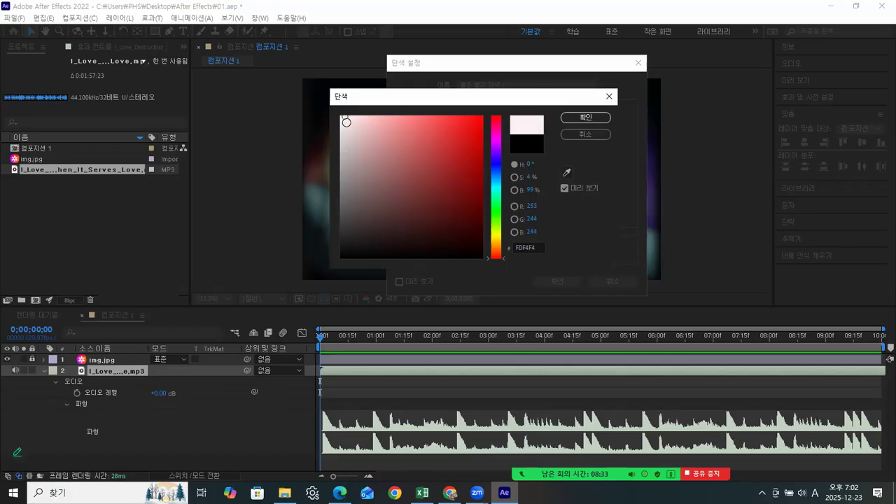
{"action": "left_click", "coordinate": [341, 115]}
{"action": "left_click", "coordinate": [339, 114]}
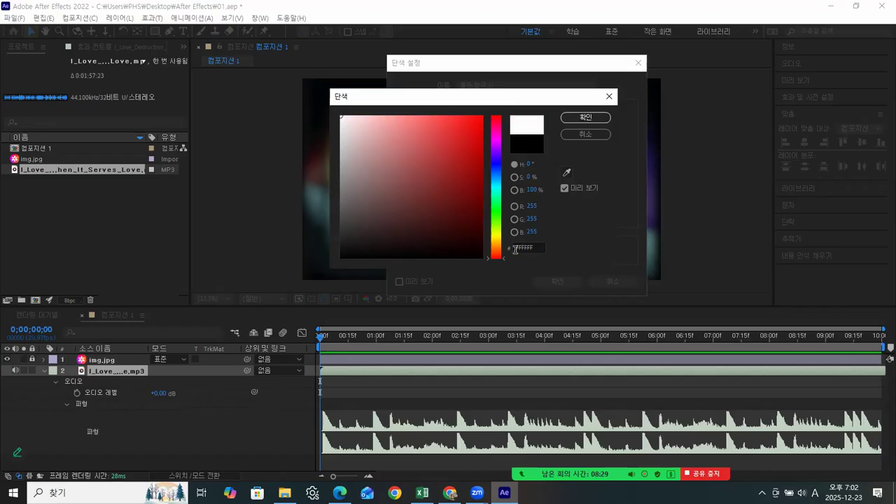
{"action": "left_click", "coordinate": [538, 247]}
{"action": "left_click", "coordinate": [523, 246]}
{"action": "left_click", "coordinate": [471, 118]}
{"action": "mouse_move", "coordinate": [474, 124]}
{"action": "left_mouse_down"}
{"action": "mouse_move", "coordinate": [466, 128]}
{"action": "mouse_move", "coordinate": [486, 112]}
{"action": "left_mouse_up"}
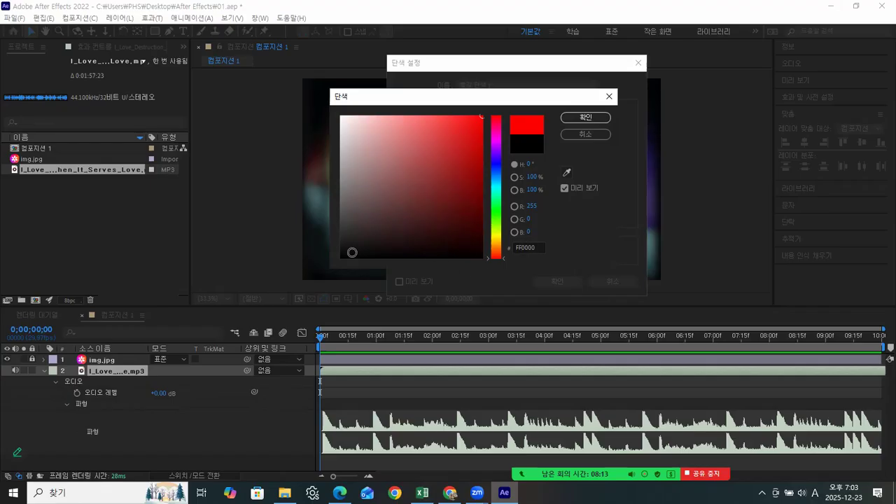
- Set the solid's color to black (000000) and create the layer
{"action": "left_click", "coordinate": [342, 256]}
{"action": "left_click_drag", "start_coordinate": [322, 275], "coordinate": [323, 274]}
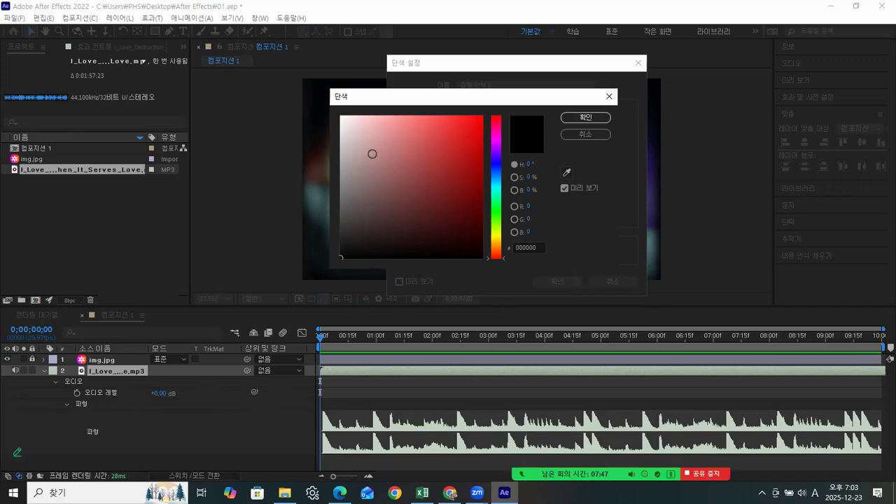
{"action": "left_click", "coordinate": [536, 246]}
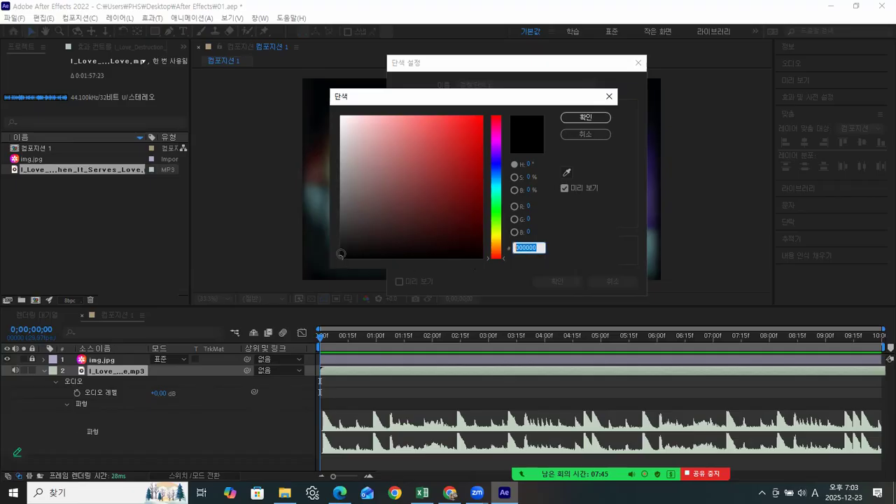
{"action": "left_click", "coordinate": [325, 272]}
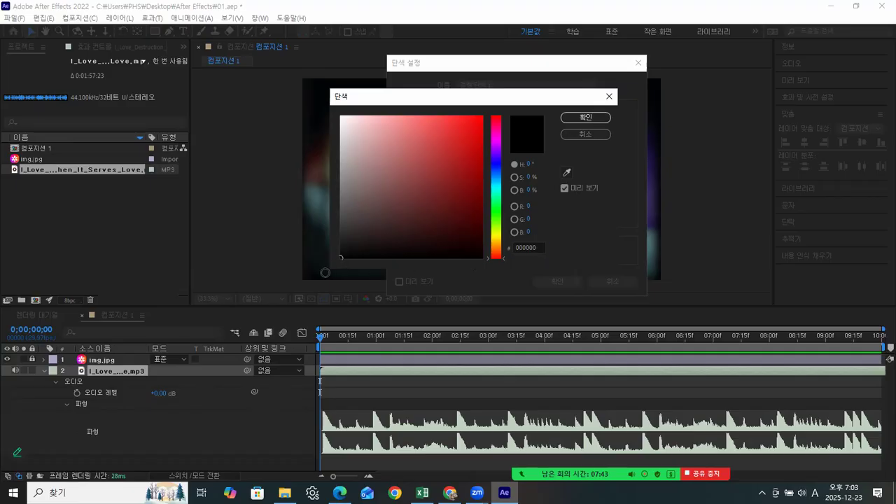
{"action": "left_click", "coordinate": [574, 119]}
{"action": "left_click", "coordinate": [557, 281]}
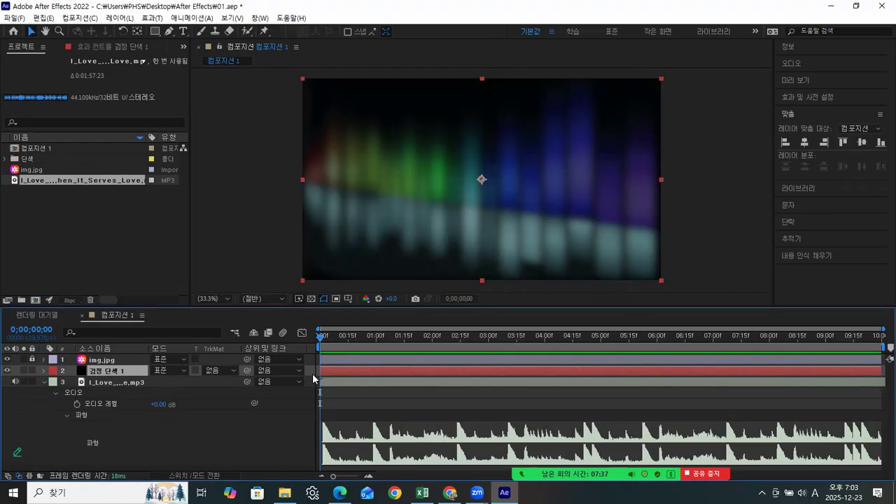
- Move the black solid layer above img.jpg in the layer order
{"action": "left_click_drag", "start_coordinate": [100, 375], "coordinate": [109, 362]}
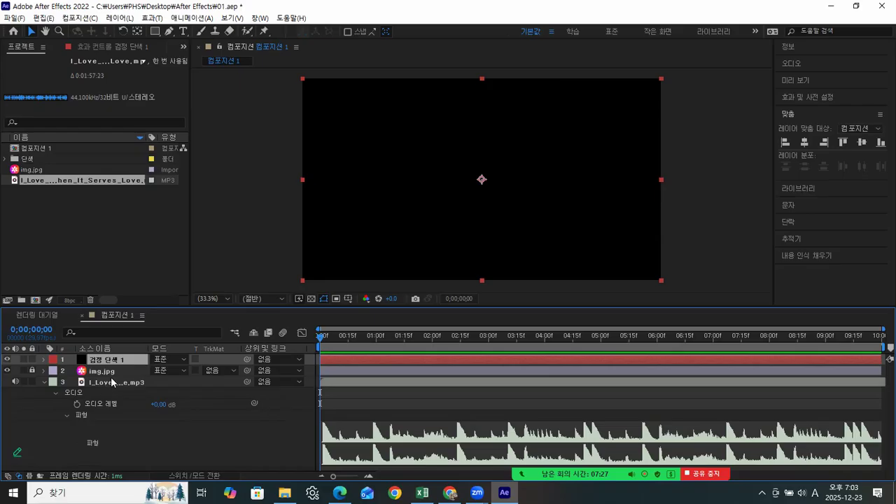
{"action": "left_click", "coordinate": [94, 363], "text": "ctrl"}
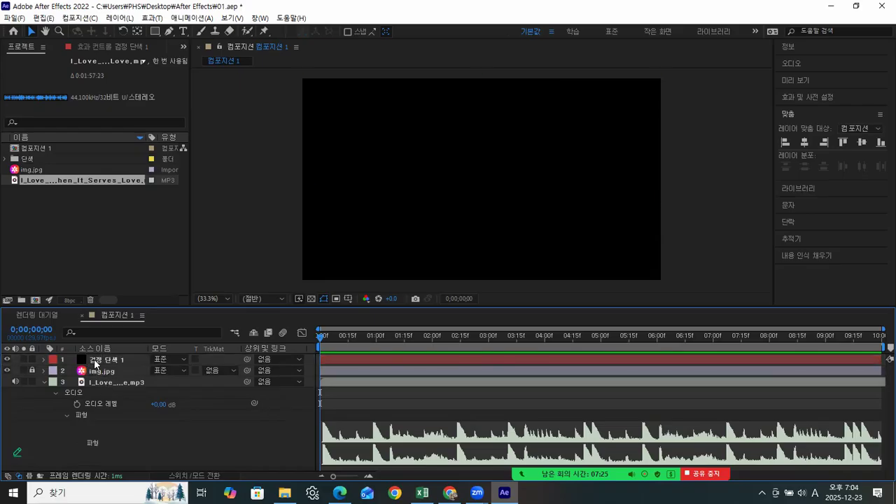
{"action": "left_click", "coordinate": [96, 363], "text": "ctrl"}
{"action": "left_click", "coordinate": [96, 363], "text": "ctrl"}
{"action": "left_click", "coordinate": [98, 364], "text": "ctrl"}
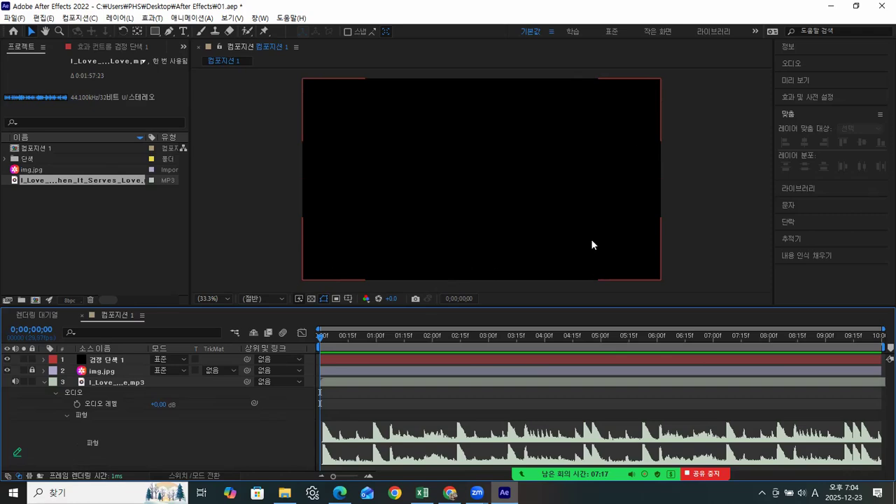
- Apply the Audio Spectrum (오디오 스펙트럼) effect from the Generate (생성) category to the black solid layer
{"action": "right_click", "coordinate": [444, 169]}
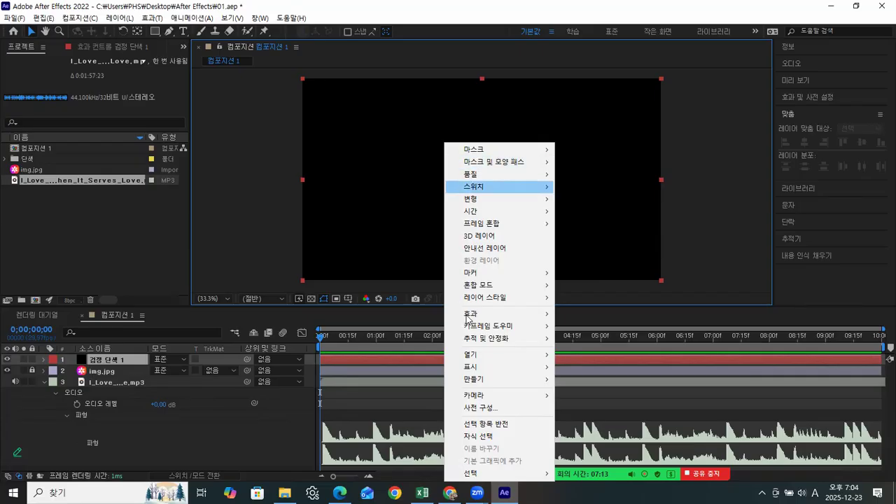
{"action": "mouse_move", "coordinate": [468, 318]}
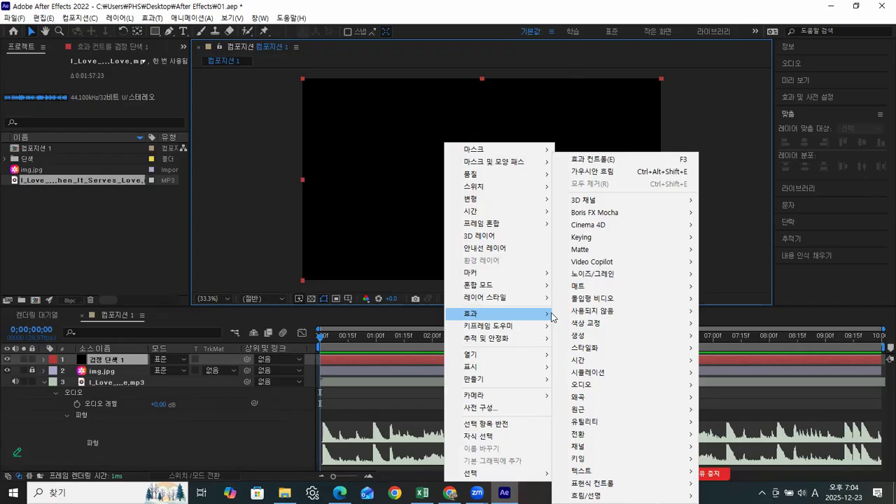
{"action": "mouse_move", "coordinate": [597, 341]}
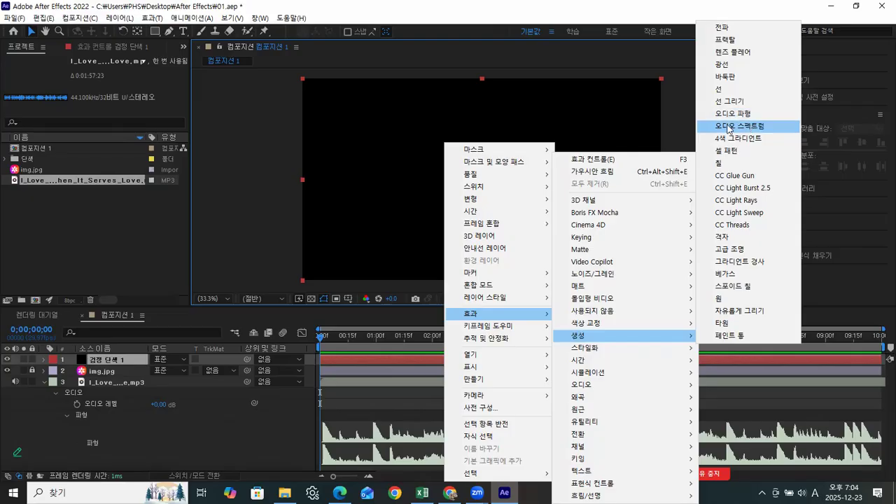
{"action": "left_click", "coordinate": [750, 126]}
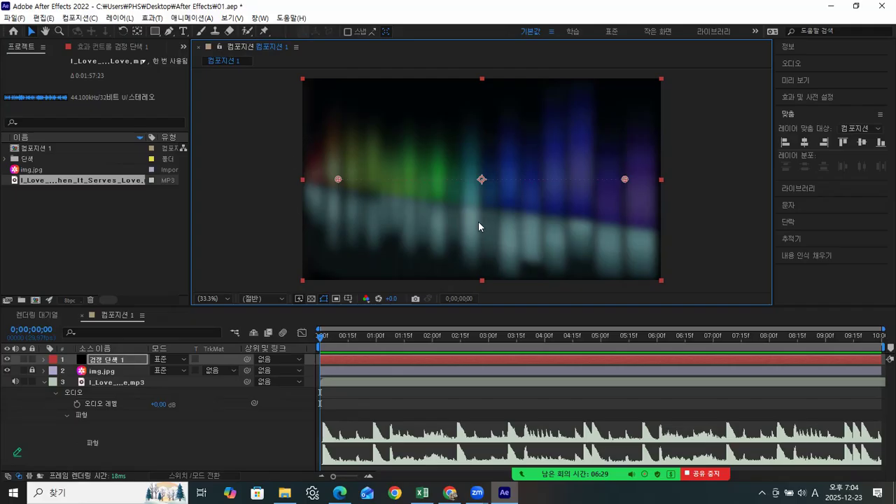
- Show the solid's effect controls and turn Audio Spectrum off and on again to compare the image
{"action": "left_click", "coordinate": [98, 45]}
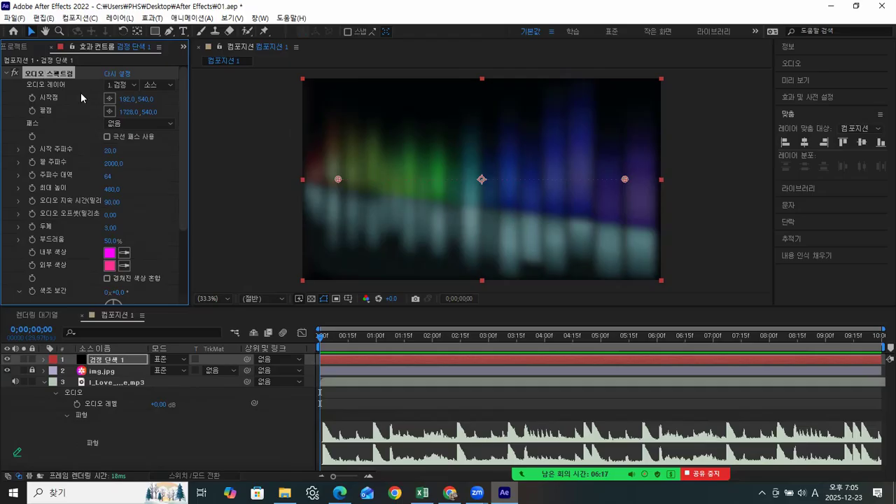
{"action": "left_click", "coordinate": [13, 75]}
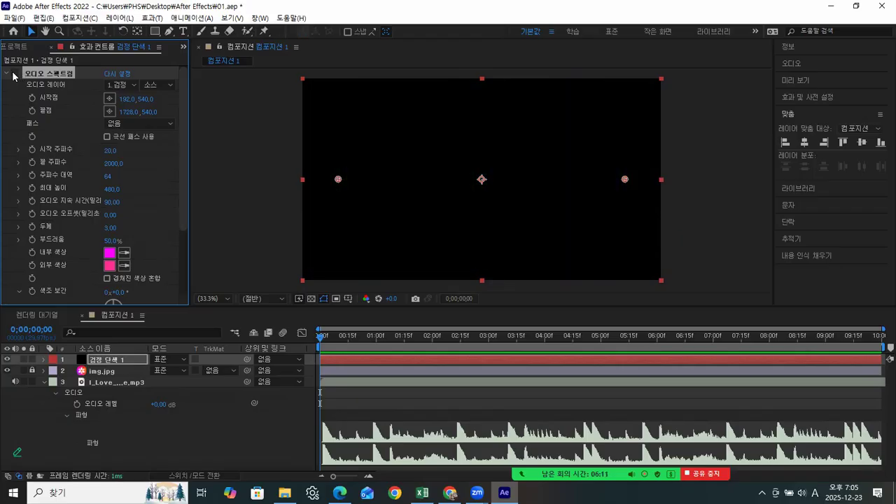
{"action": "left_click", "coordinate": [13, 76]}
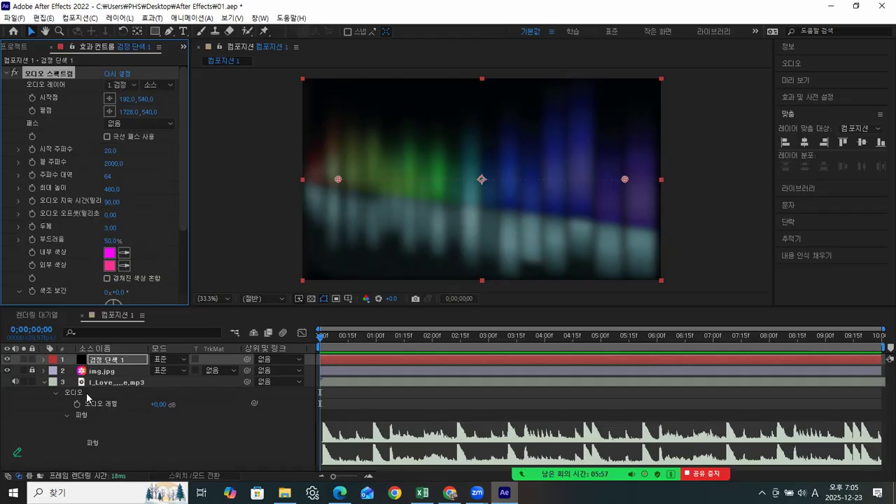
- Set Audio Spectrum's audio layer (오디오 레이어) to I_Love_Destruction_When_It_Serves_Love.mp3 and preview the spectrum up to 0;00;01;01
{"action": "left_click", "coordinate": [132, 85]}
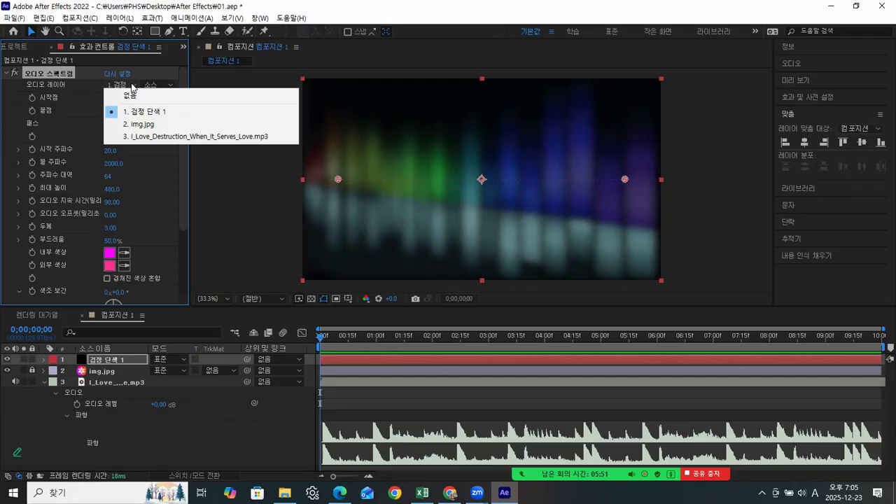
{"action": "left_click", "coordinate": [155, 138]}
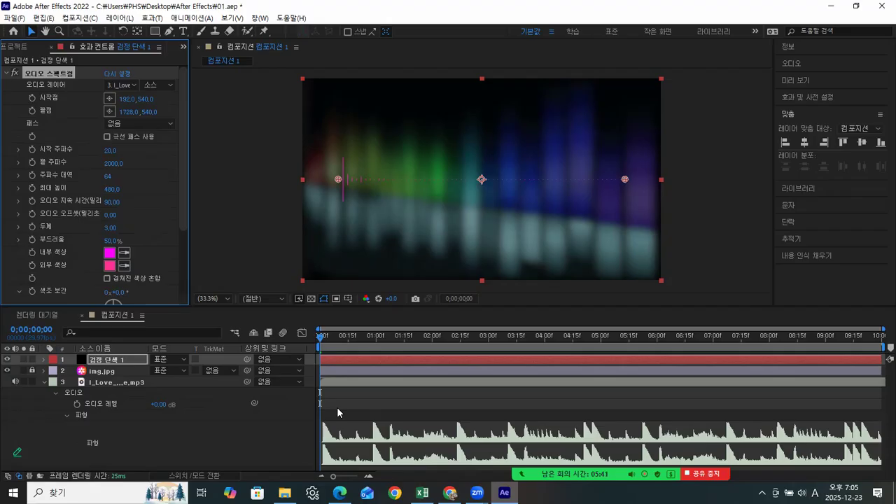
{"action": "left_click_drag", "start_coordinate": [320, 337], "coordinate": [372, 333]}
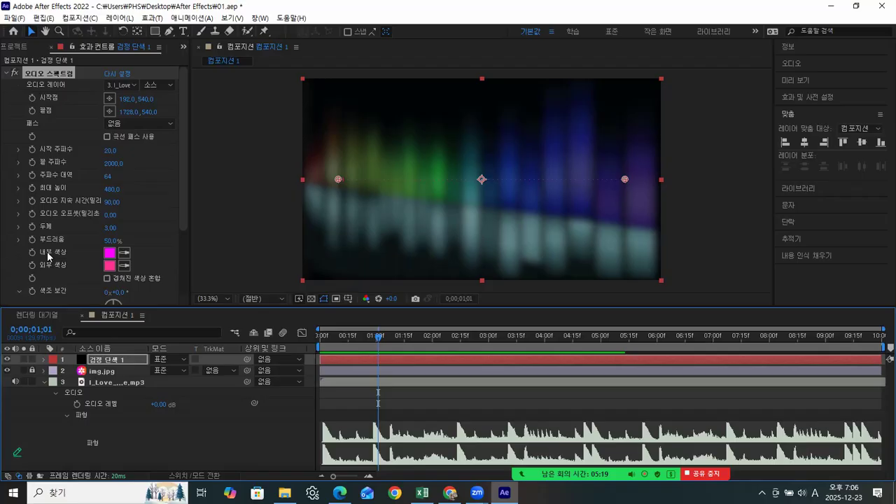
- Set both the inside color (내부 색상) and outside color (외부 색상) of Audio Spectrum to white (FFFFFF)
{"action": "left_click", "coordinate": [109, 253]}
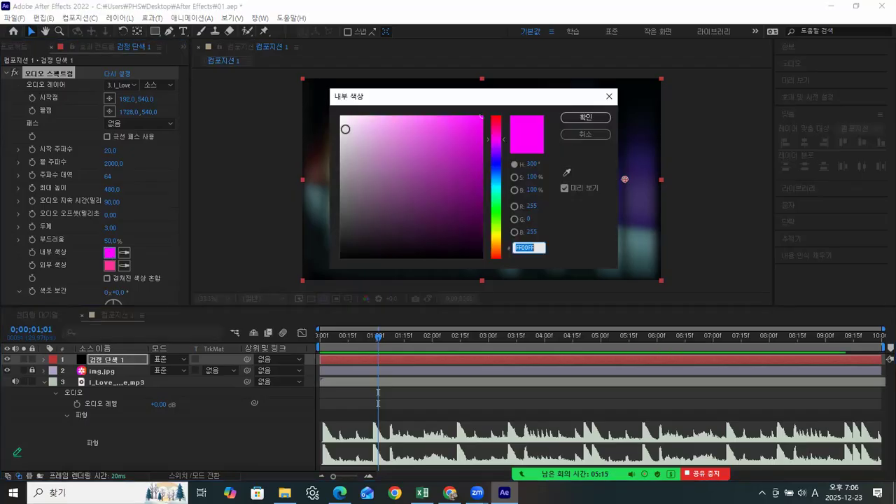
{"action": "left_click", "coordinate": [342, 117]}
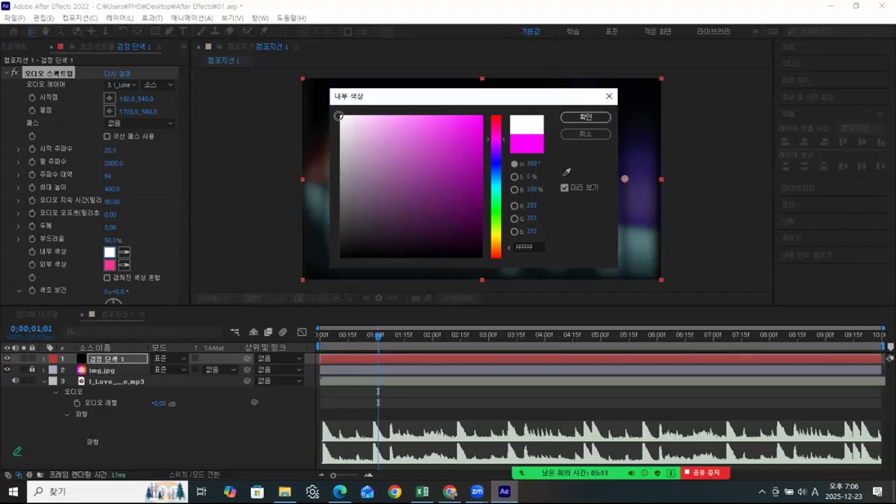
{"action": "left_click", "coordinate": [585, 117]}
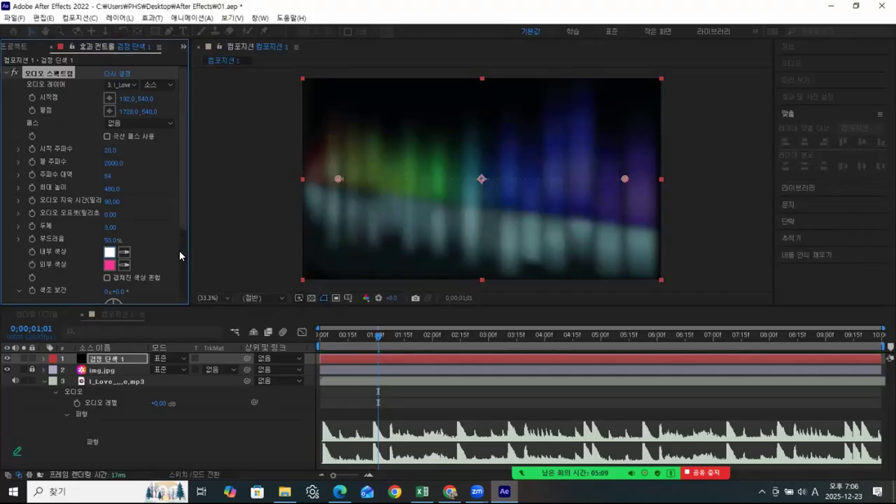
{"action": "left_click", "coordinate": [109, 266]}
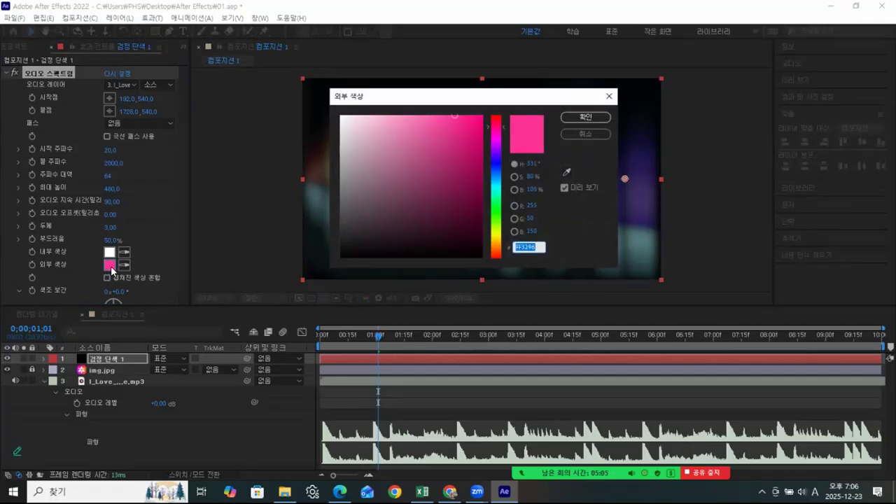
{"action": "left_click_drag", "start_coordinate": [343, 118], "coordinate": [325, 105]}
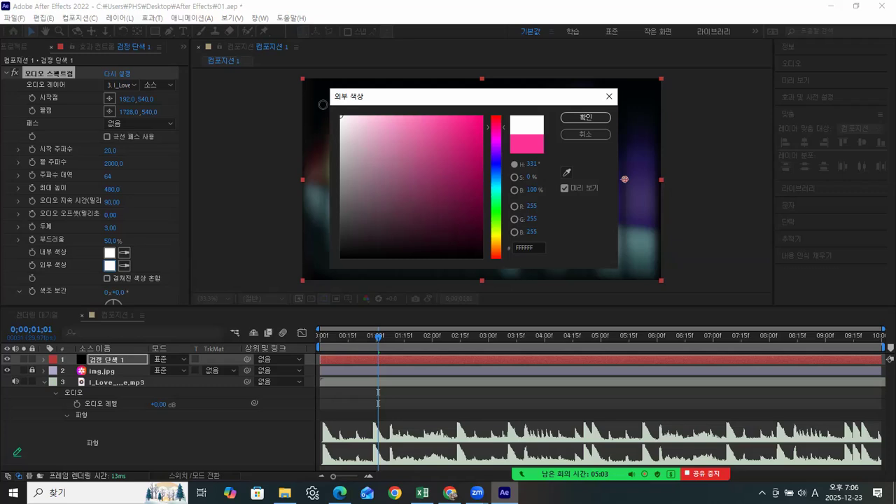
{"action": "left_click", "coordinate": [370, 247]}
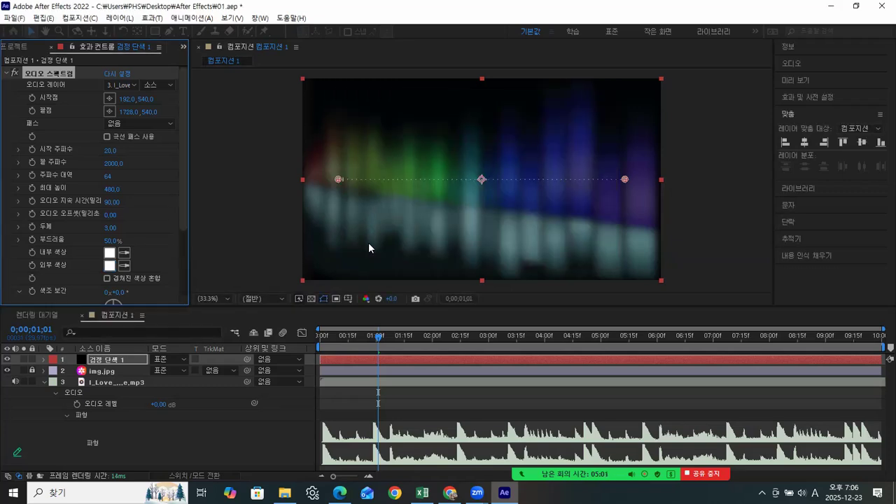
- Set Audio Spectrum's display option (디스플레이 옵션) to Analog Lines (아날로그 선) and preview it up to 0;00;05;12
{"action": "left_click_drag", "start_coordinate": [394, 340], "coordinate": [458, 337]}
{"action": "left_click_drag", "start_coordinate": [181, 220], "coordinate": [193, 301]}
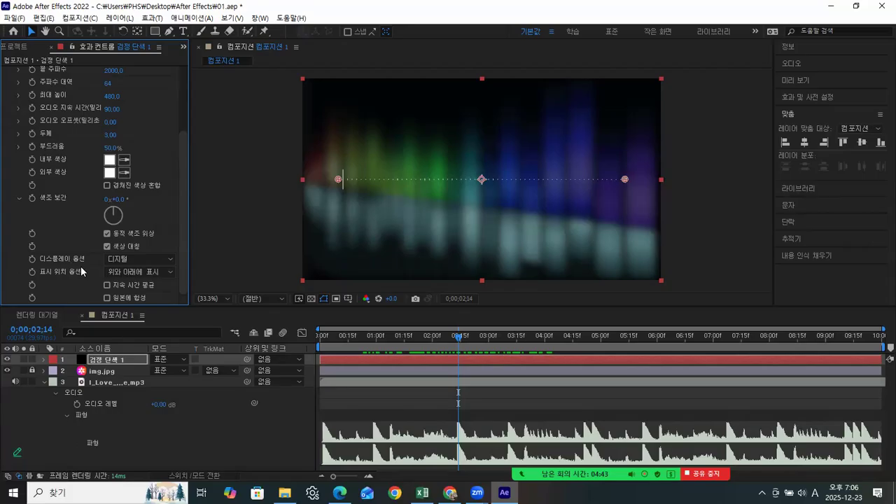
{"action": "left_click", "coordinate": [121, 259]}
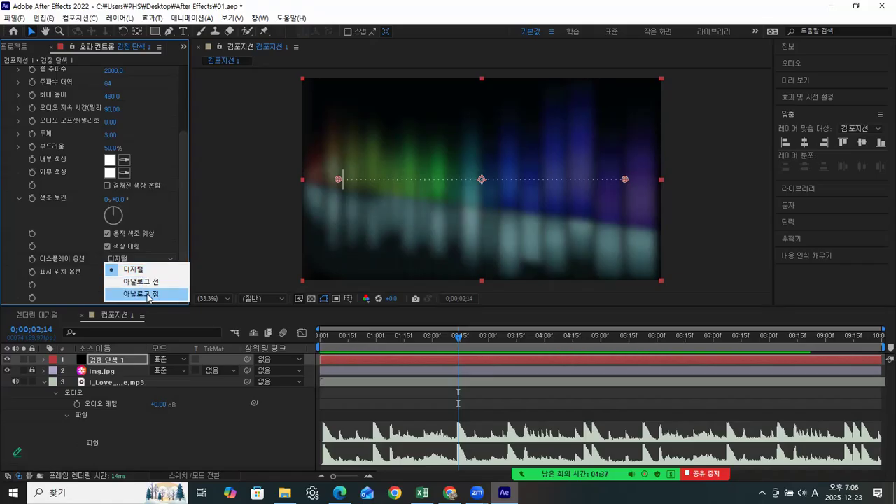
{"action": "left_click", "coordinate": [136, 281]}
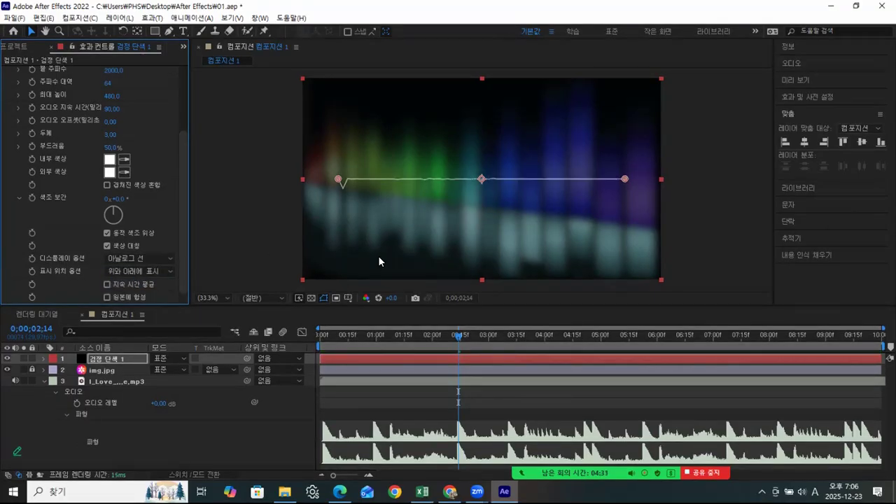
{"action": "left_click_drag", "start_coordinate": [453, 331], "coordinate": [624, 326]}
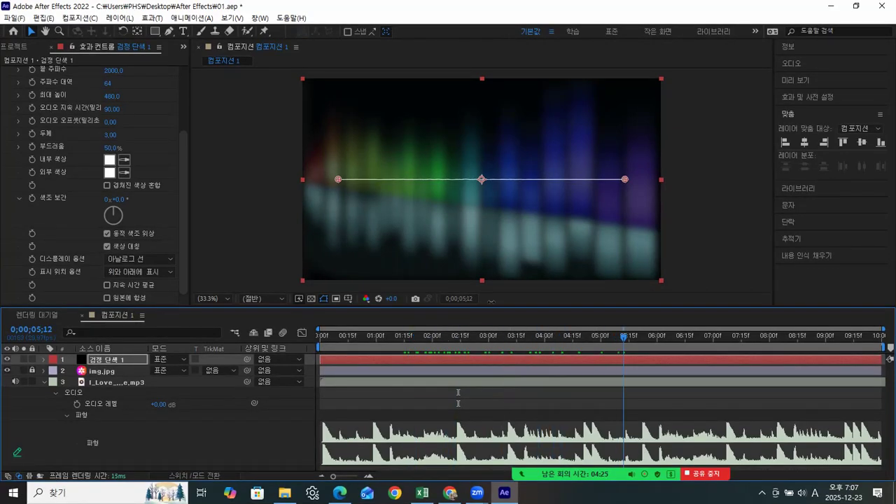
- Set Audio Spectrum's display option to Analog Dots (아날로그 점) and its thickness (두께) to 9.00, checking at 0;00;02;14
{"action": "left_click", "coordinate": [143, 258]}
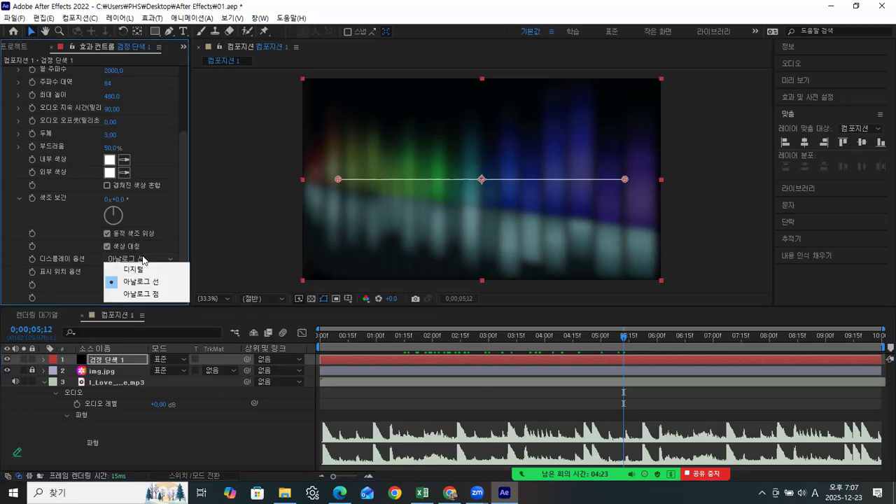
{"action": "left_click", "coordinate": [142, 295]}
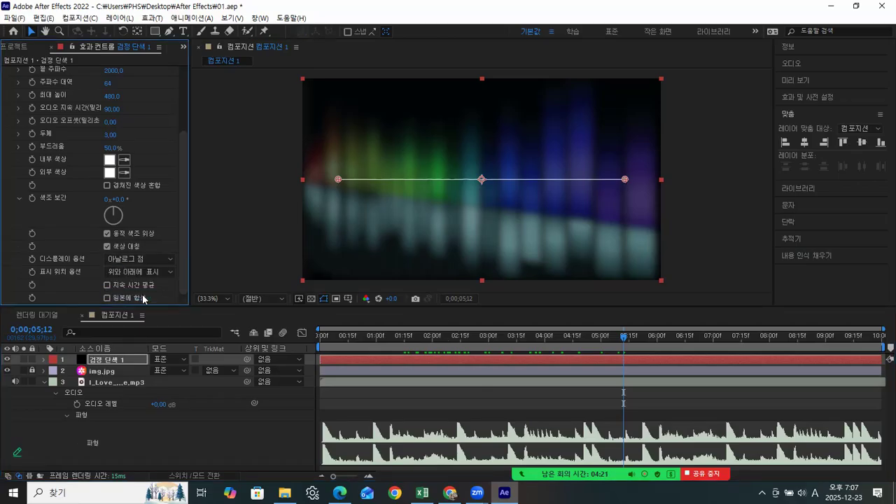
{"action": "left_click_drag", "start_coordinate": [618, 341], "coordinate": [458, 358]}
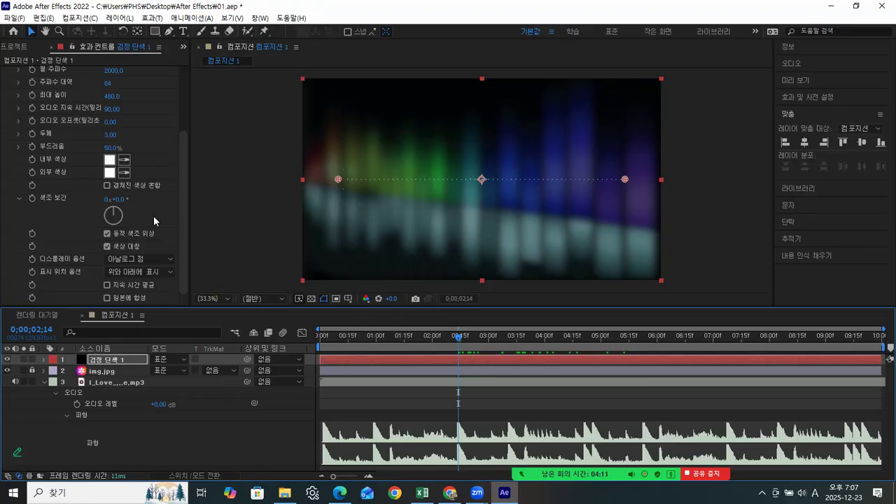
{"action": "left_click_drag", "start_coordinate": [181, 183], "coordinate": [177, 160]}
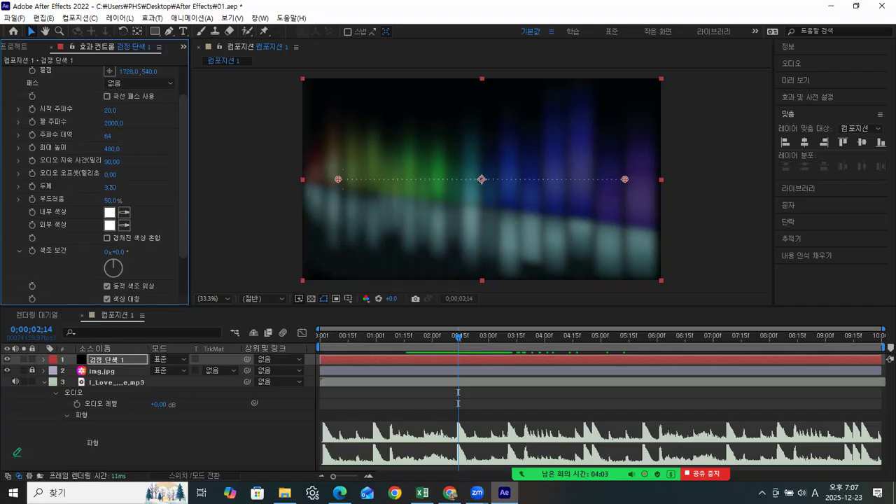
{"action": "left_click_drag", "start_coordinate": [118, 186], "coordinate": [124, 183]}
- Set Audio Spectrum's display option to Analog Lines (아날로그 선) and its thickness (두께) to 3.00
{"action": "left_click_drag", "start_coordinate": [180, 231], "coordinate": [182, 278]}
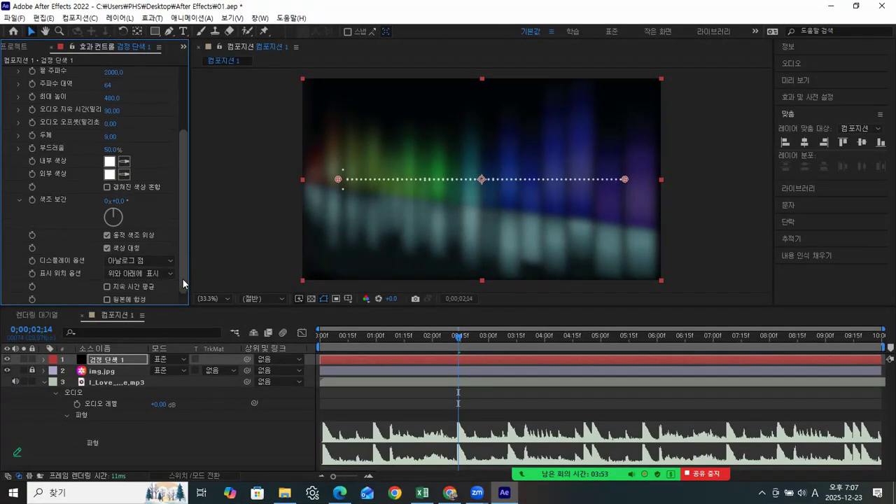
{"action": "left_click", "coordinate": [137, 267]}
{"action": "left_click", "coordinate": [138, 283]}
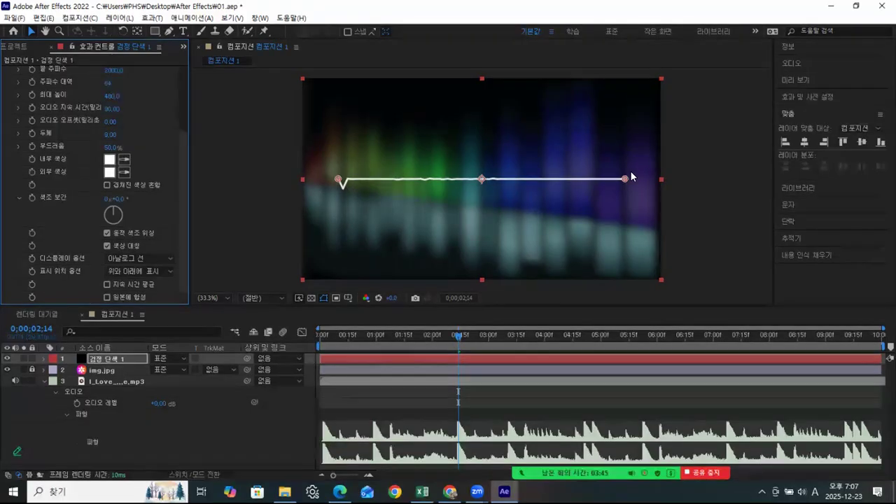
{"action": "left_click", "coordinate": [110, 134]}
{"action": "type", "text": "3"}
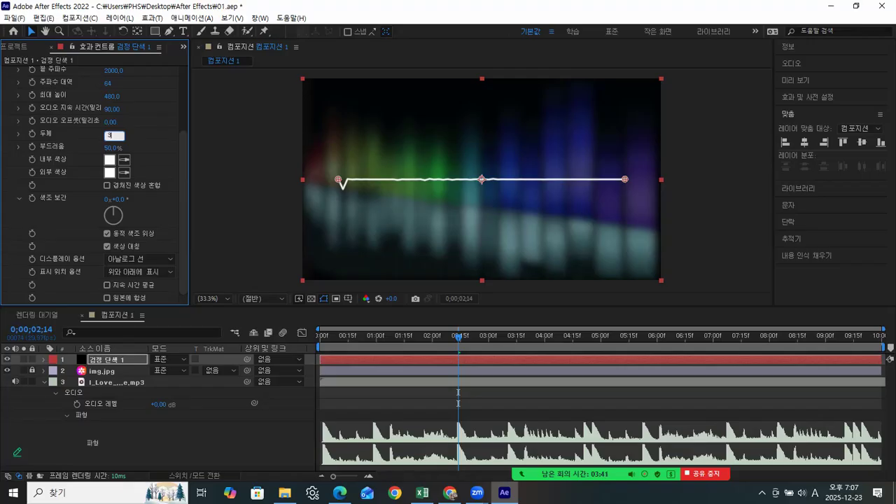
{"action": "key", "text": "Return"}
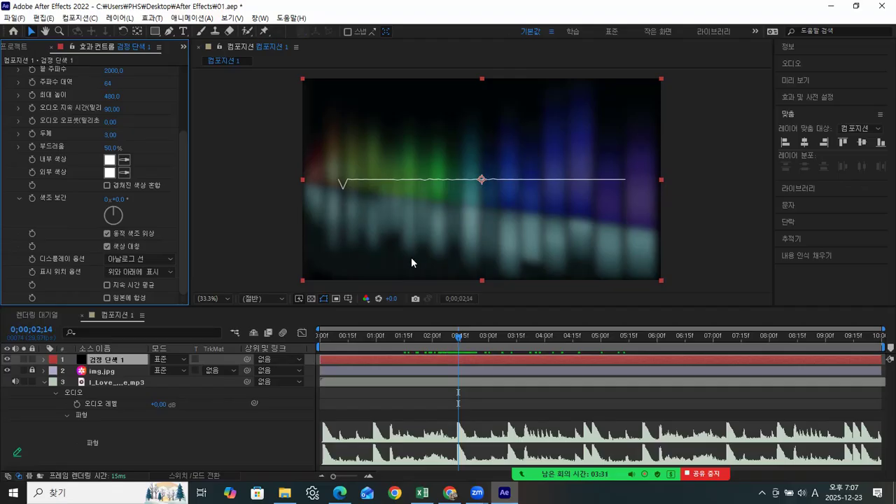
- Scrub through the first seconds of the composition up to 0;00;02;19 to check the movement of the spectrum line
{"action": "left_click", "coordinate": [429, 338]}
{"action": "left_click_drag", "start_coordinate": [388, 339], "coordinate": [423, 342]}
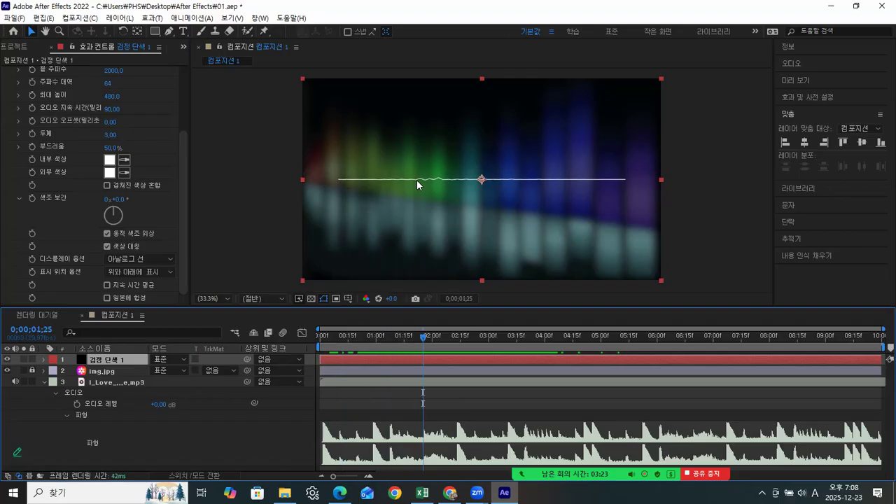
{"action": "left_click", "coordinate": [391, 339]}
{"action": "left_click_drag", "start_coordinate": [424, 345], "coordinate": [468, 335]}
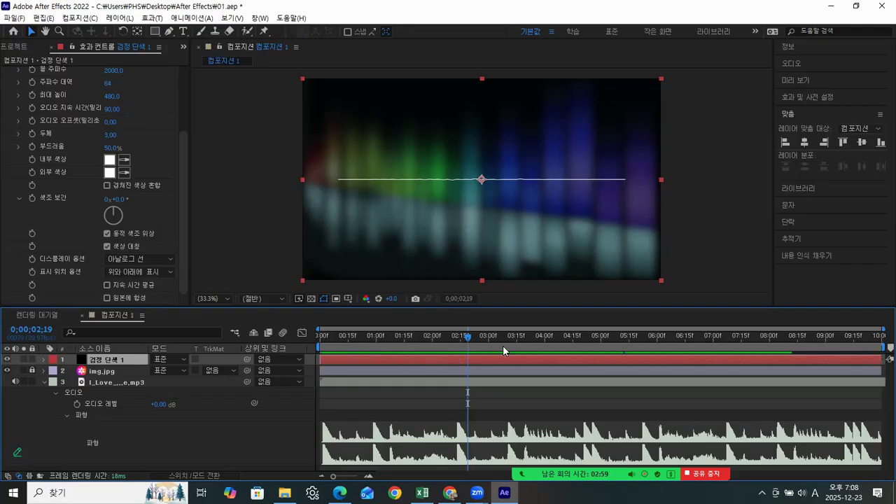
- Shorten the work area to about the first two seconds and return the playhead to 0;00;00;00
{"action": "left_click_drag", "start_coordinate": [881, 346], "coordinate": [473, 349]}
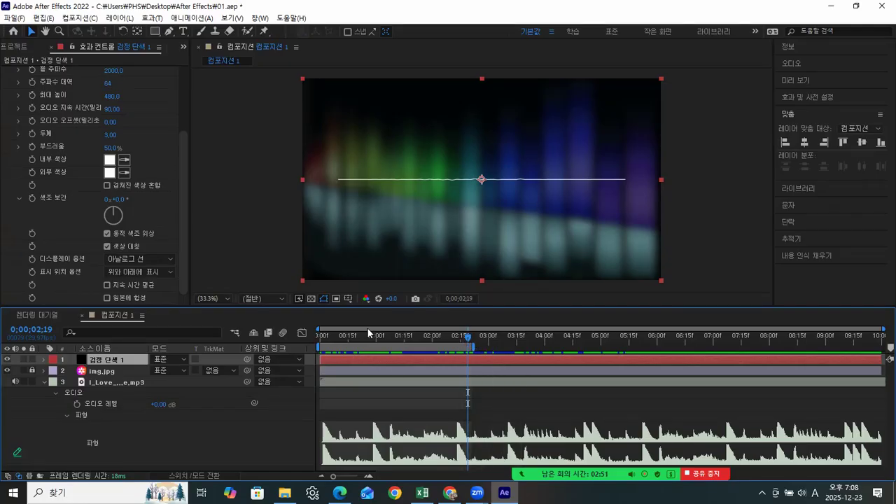
{"action": "left_click_drag", "start_coordinate": [471, 347], "coordinate": [435, 348]}
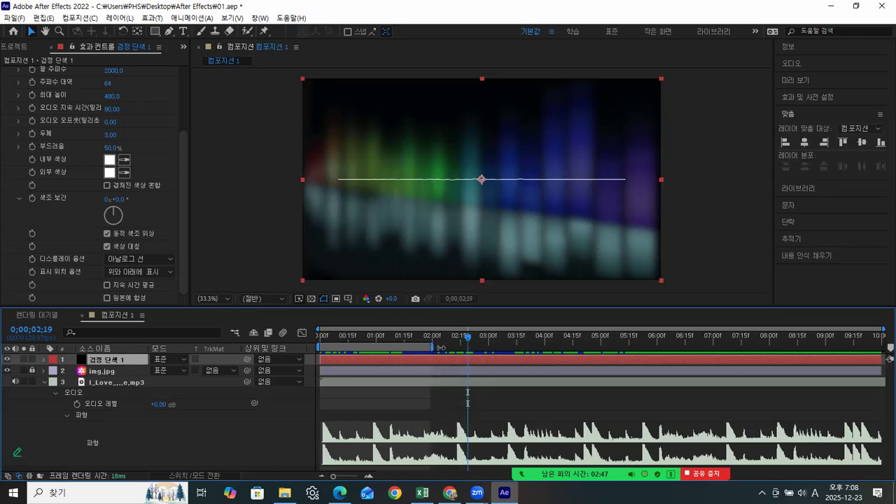
{"action": "left_click_drag", "start_coordinate": [372, 341], "coordinate": [320, 343]}
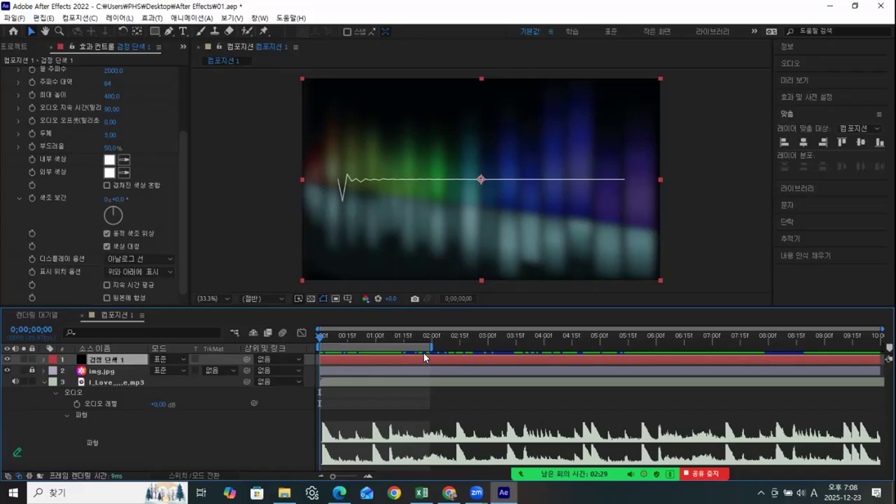
- Set the composition preview resolution to 1/4 and play back the two-second work area from its start, stopping at 0;00;00;12
{"action": "left_click", "coordinate": [250, 299]}
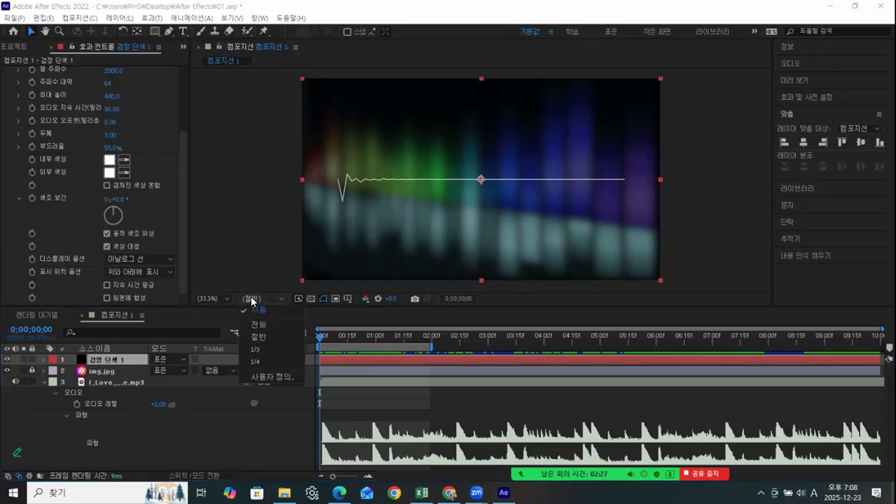
{"action": "left_click", "coordinate": [255, 362]}
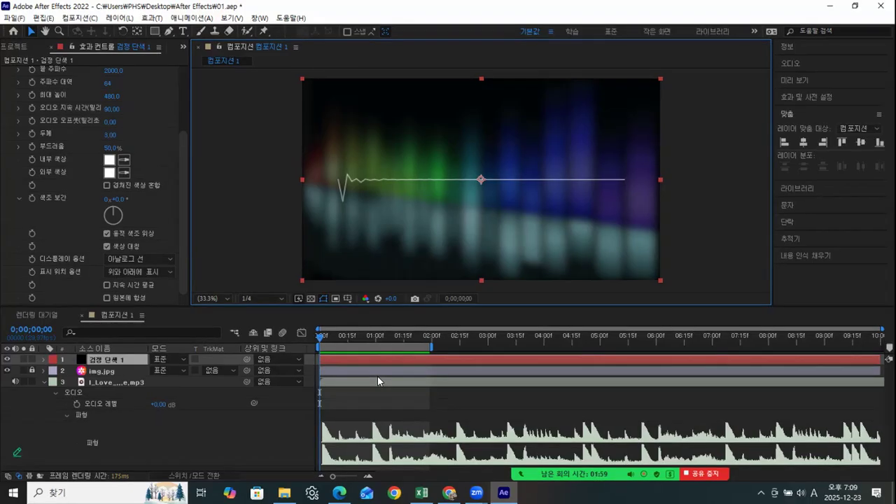
{"action": "left_click", "coordinate": [319, 335]}
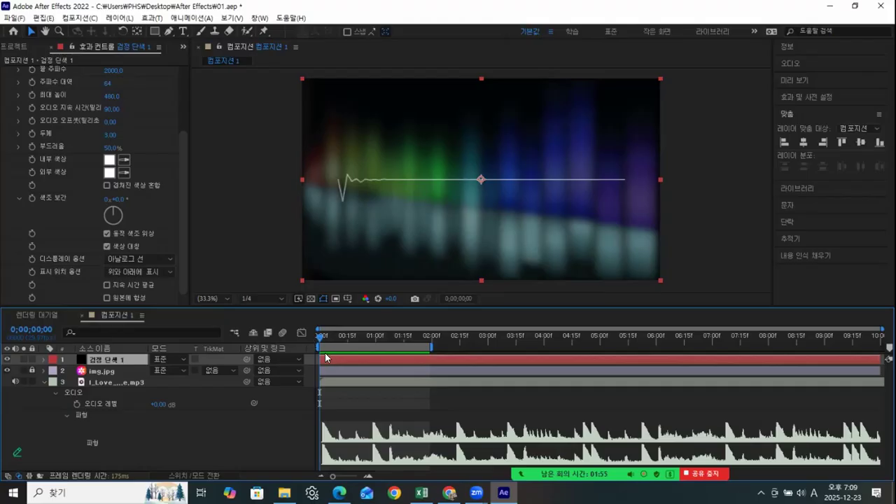
{"action": "mouse_move", "coordinate": [433, 346]}
{"action": "left_mouse_down"}
{"action": "mouse_move", "coordinate": [465, 345]}
{"action": "mouse_move", "coordinate": [433, 344]}
{"action": "left_mouse_up"}
{"action": "left_click", "coordinate": [370, 374]}
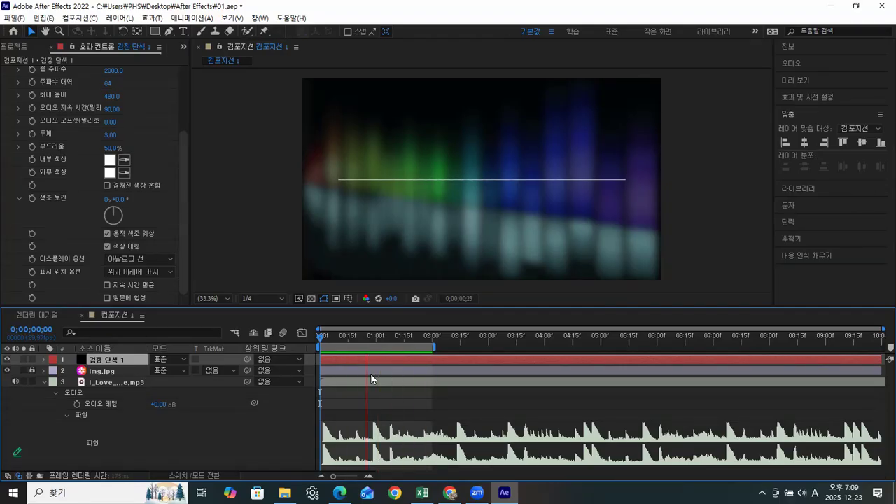
{"action": "key", "text": "space"}
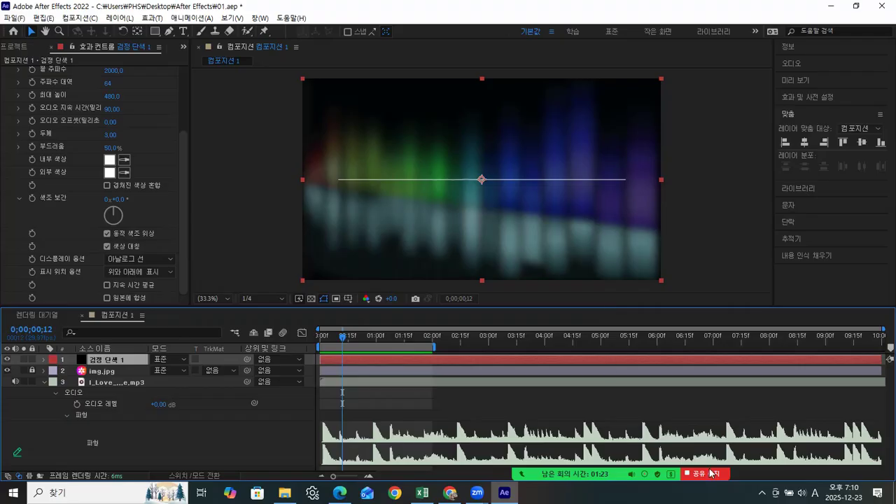
{"action": "left_click", "coordinate": [872, 449]}
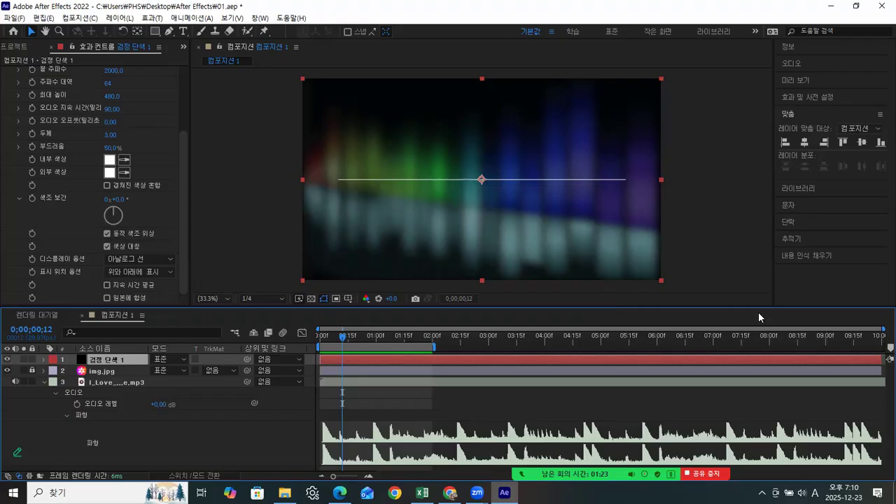